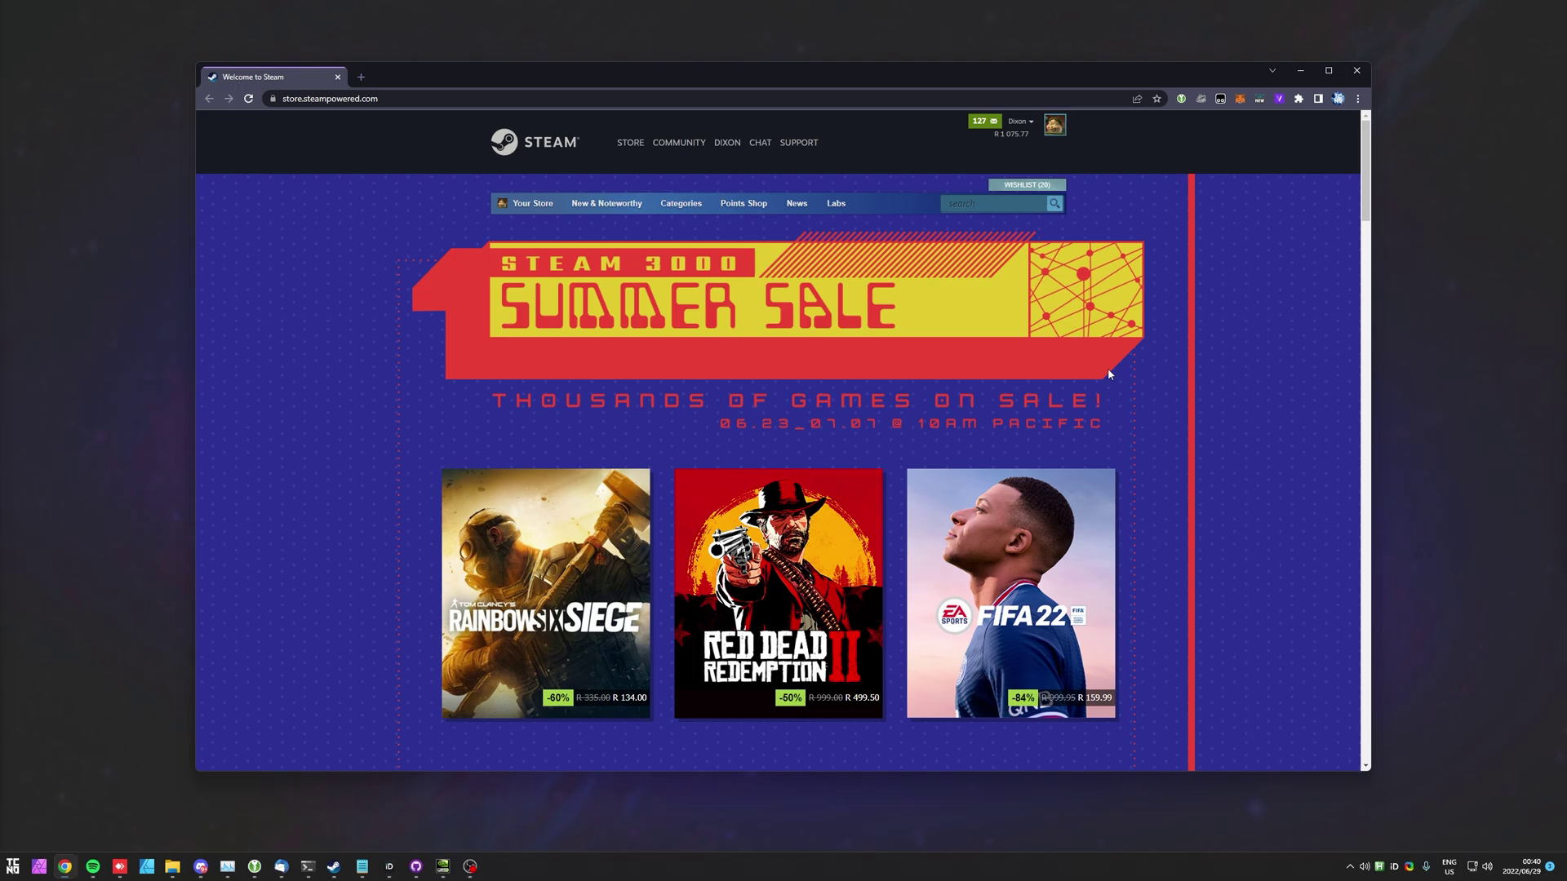
# Step: Find the Discovery Queue section on the Steam summer sale page and read its status text
pyautogui.scroll(-20, 1145, 302)
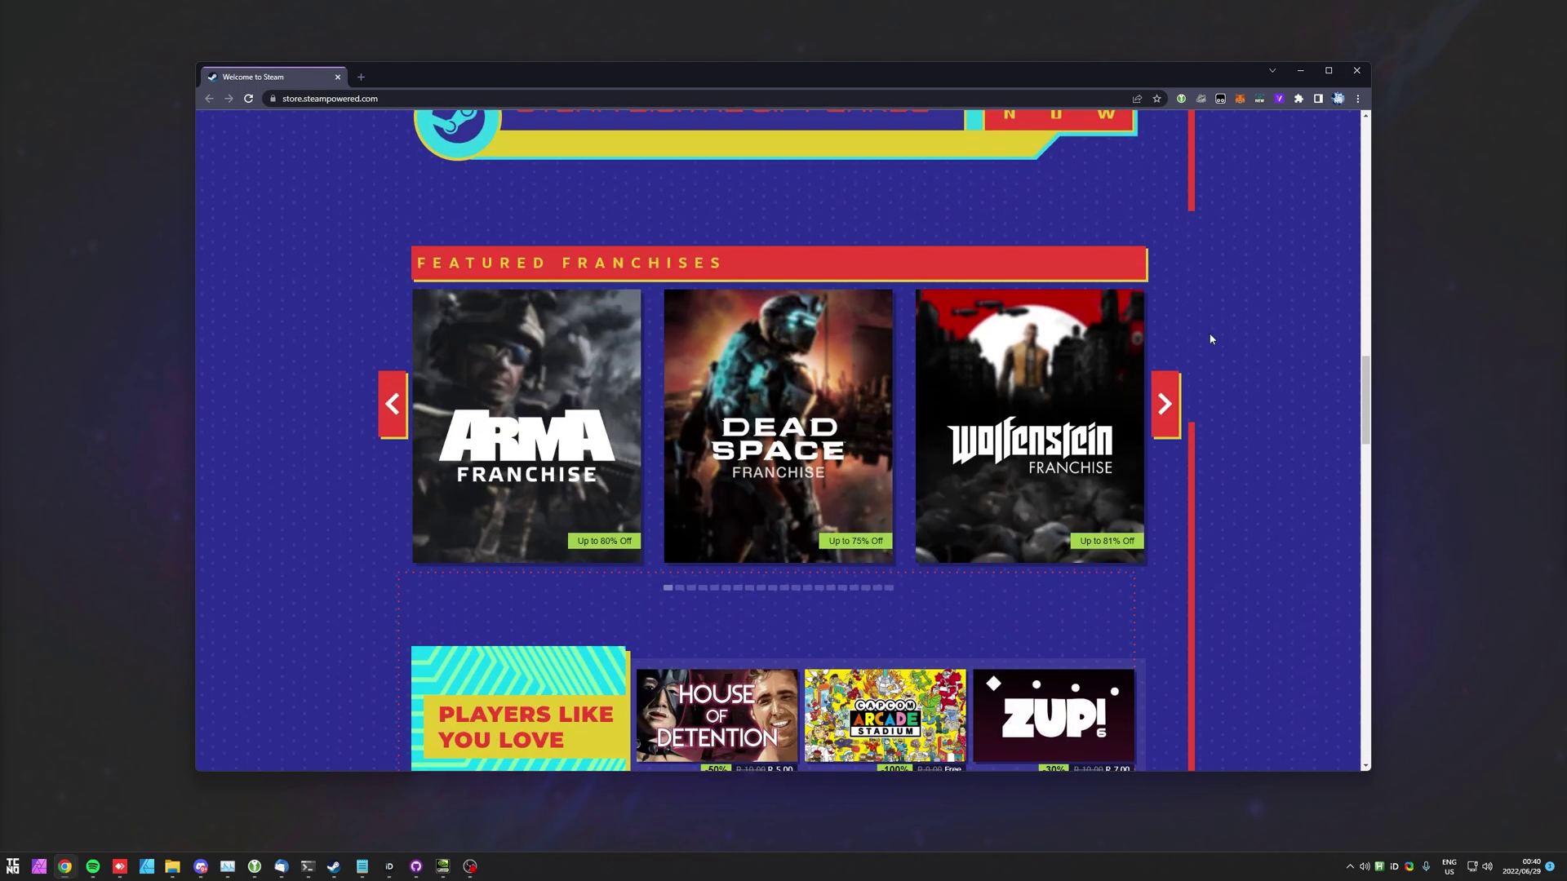
pyautogui.scroll(-20, 1186, 340)
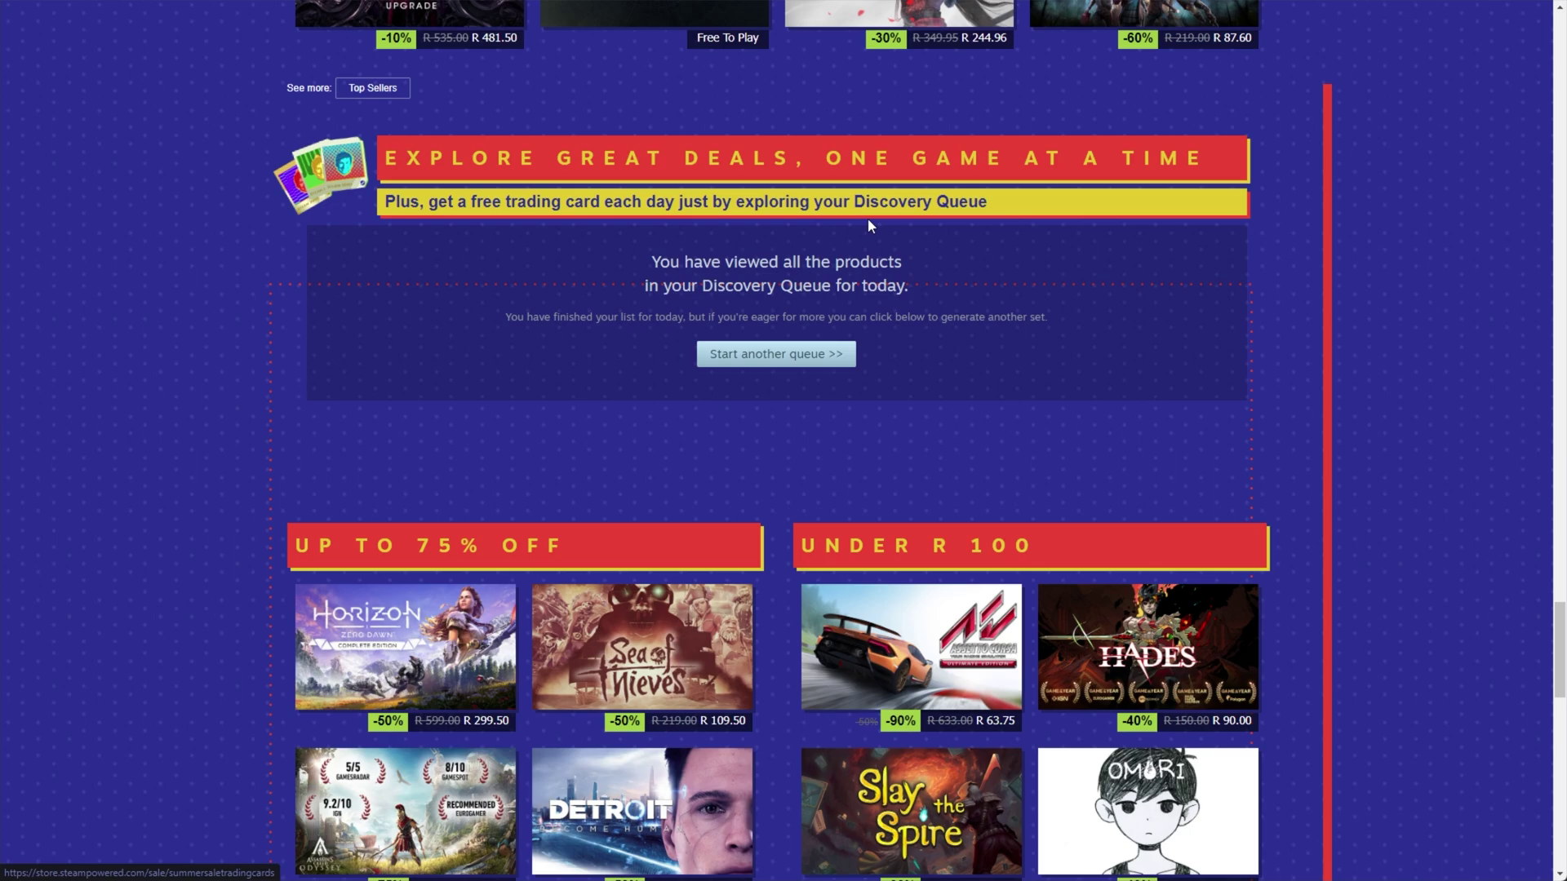
pyautogui.moveTo(1075, 313); pyautogui.dragTo(613, 258)
pyautogui.click(613, 258)
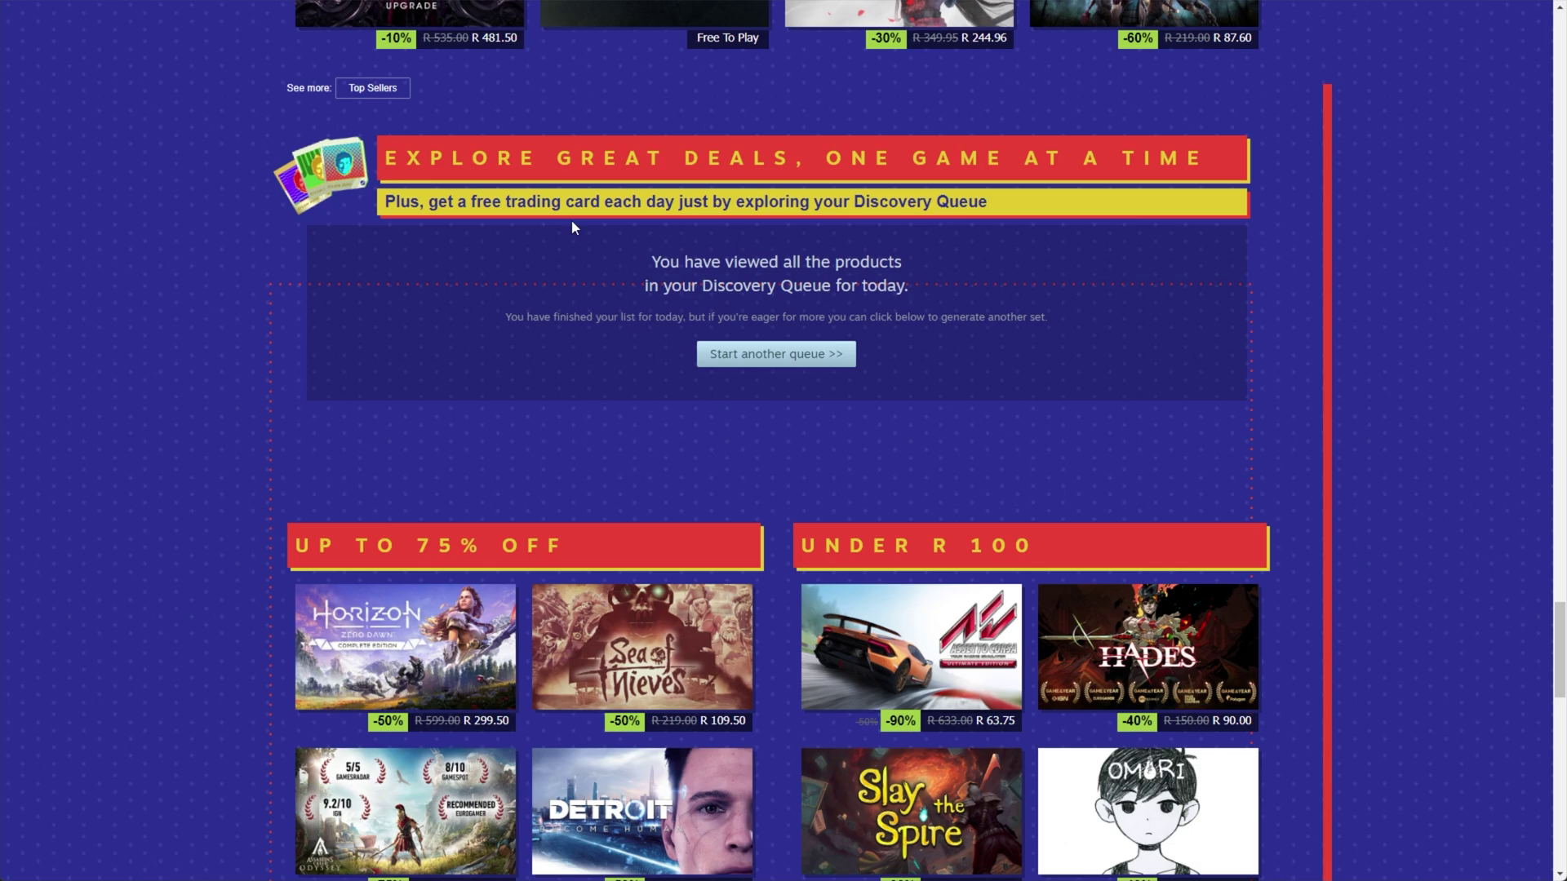
pyautogui.moveTo(1089, 344); pyautogui.dragTo(594, 267)
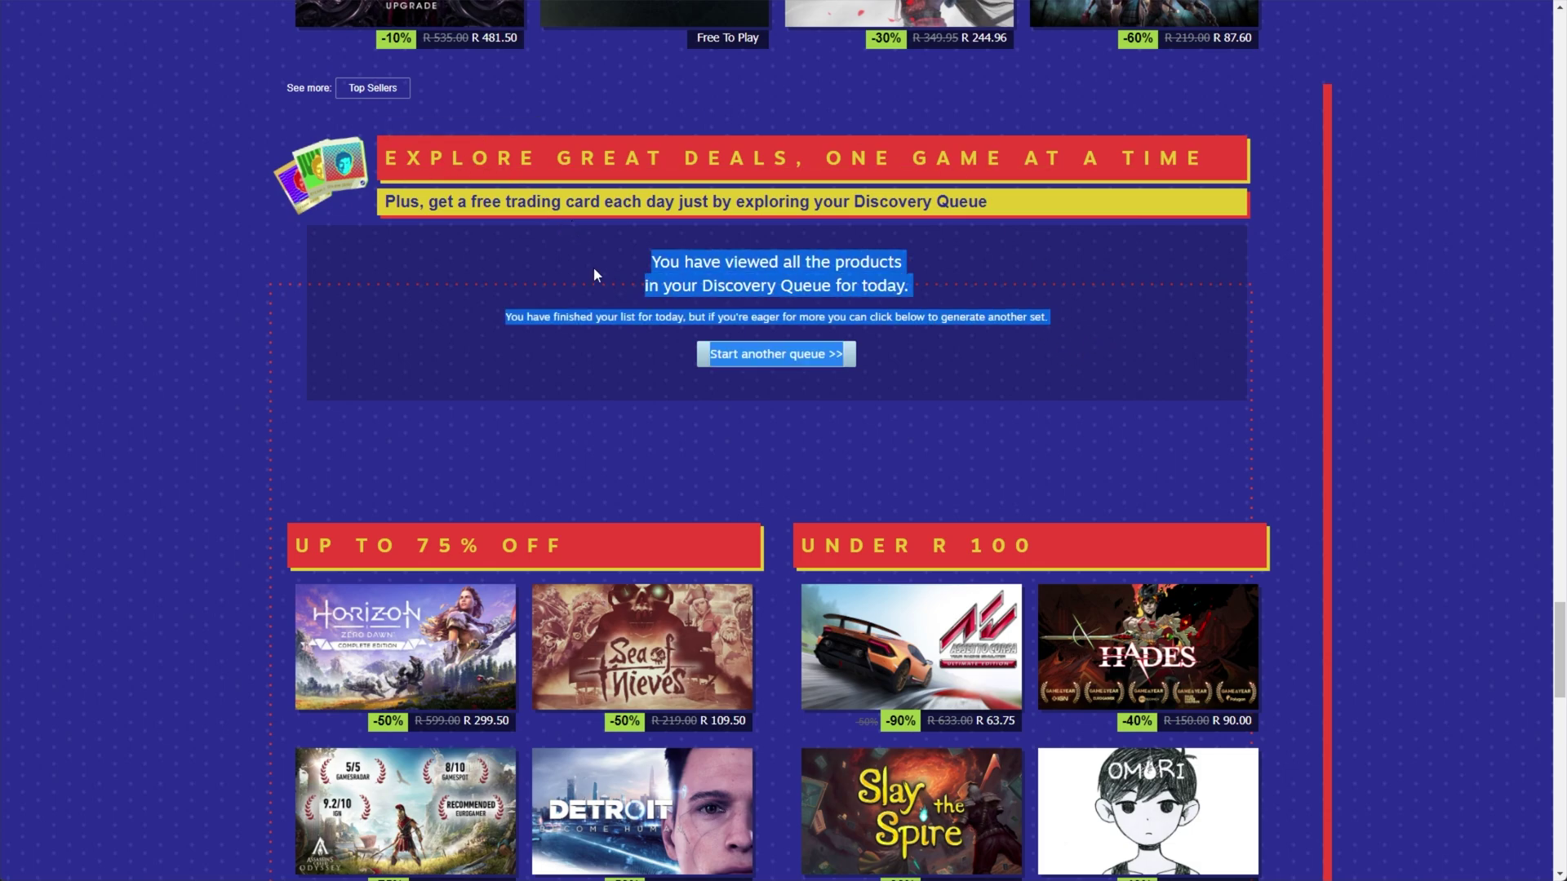
pyautogui.click(602, 275)
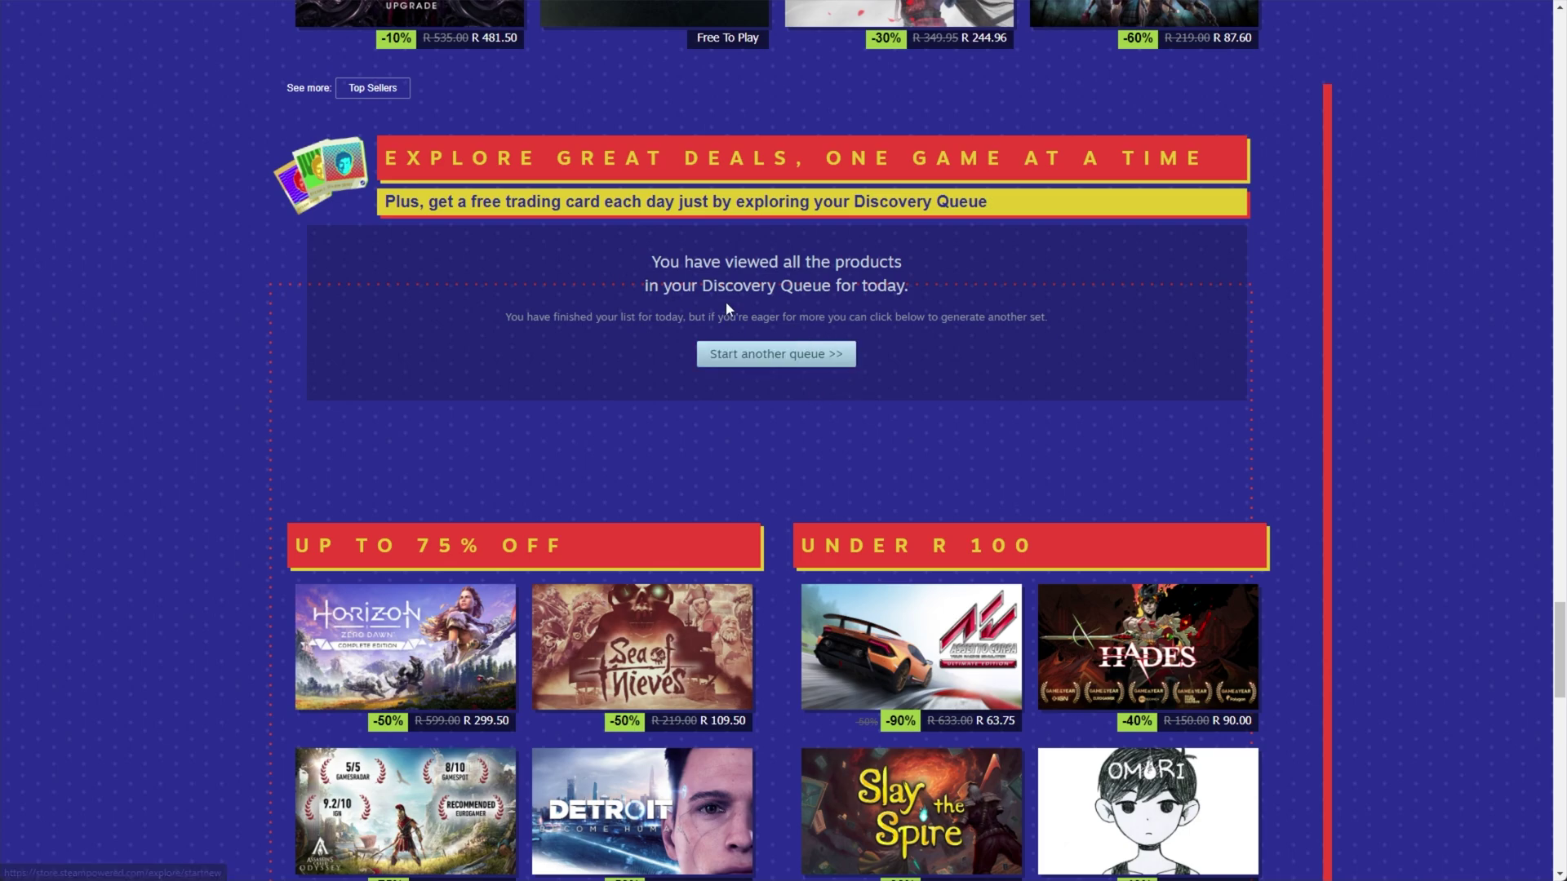
# Step: Start another discovery queue, skip PearPhone.io, and return to the Discovery Queue section of the sale page
pyautogui.moveTo(609, 270); pyautogui.dragTo(840, 314)
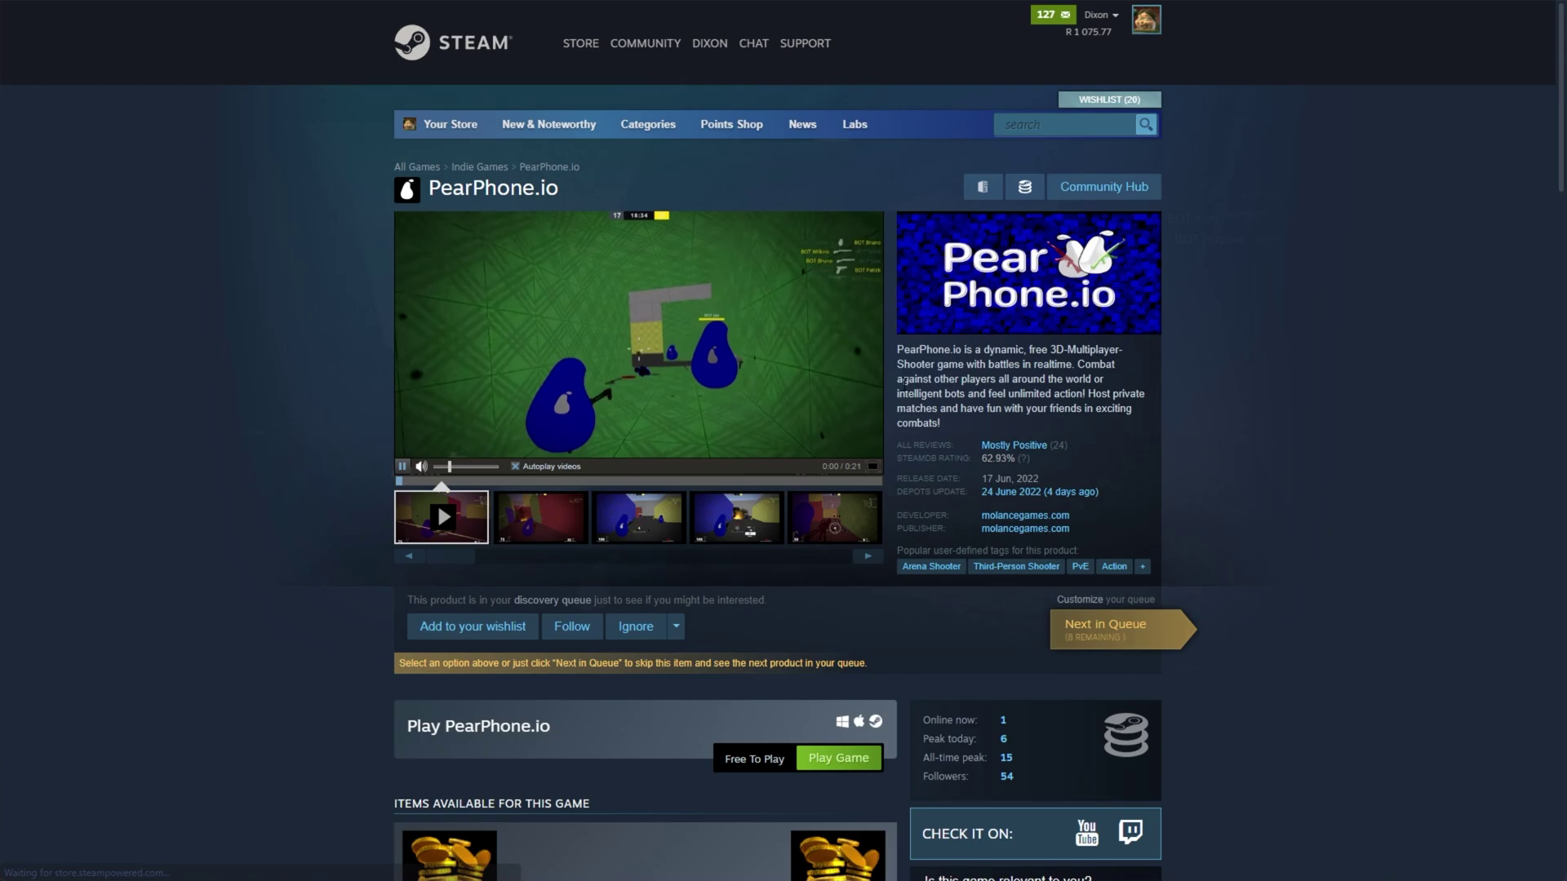
pyautogui.click(1132, 644)
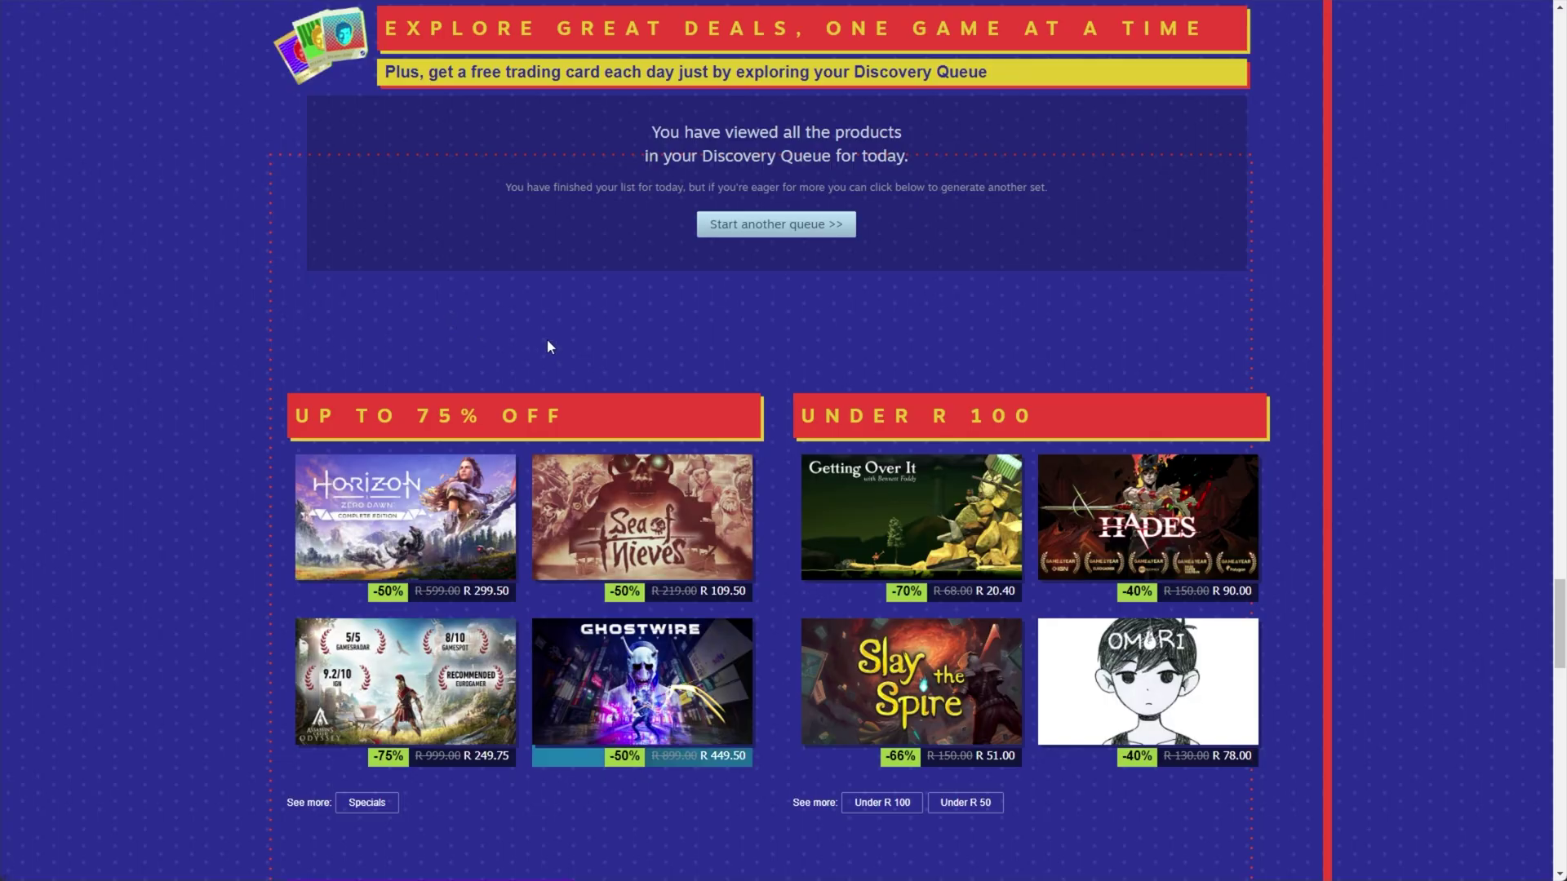
pyautogui.scroll(1, 539, 245)
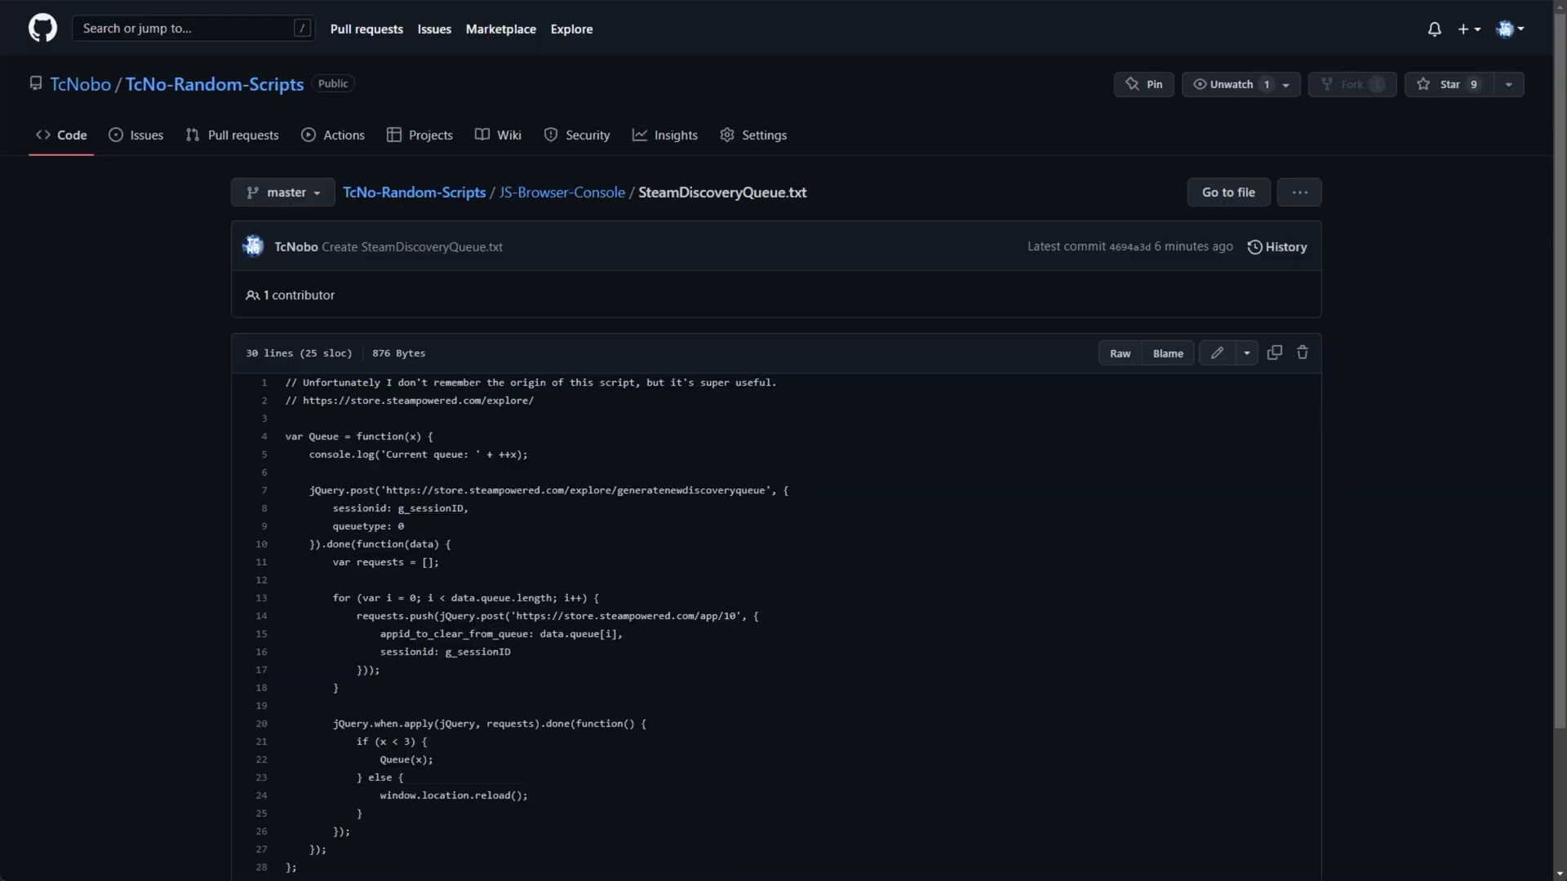
# Step: Copy all 30 lines of the SteamDiscoveryQueue.txt script from its GitHub code view
pyautogui.scroll(-2, 910, 421)
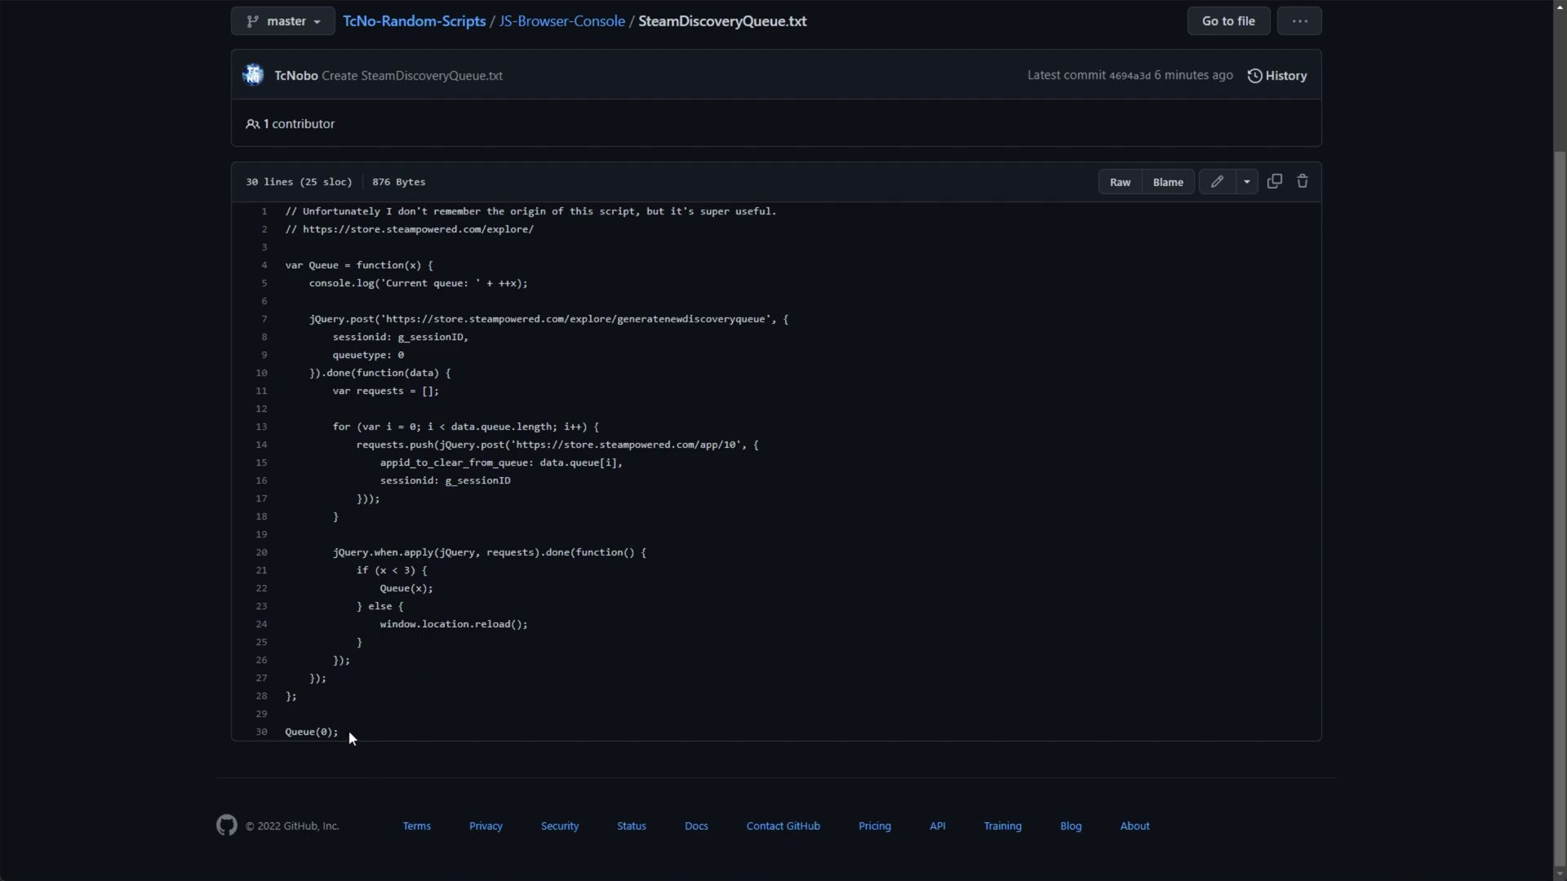
pyautogui.moveTo(285, 210); pyautogui.dragTo(298, 698)
pyautogui.moveTo(431, 727); pyautogui.dragTo(424, 730)
pyautogui.rightClick(381, 576)
pyautogui.click(413, 591)
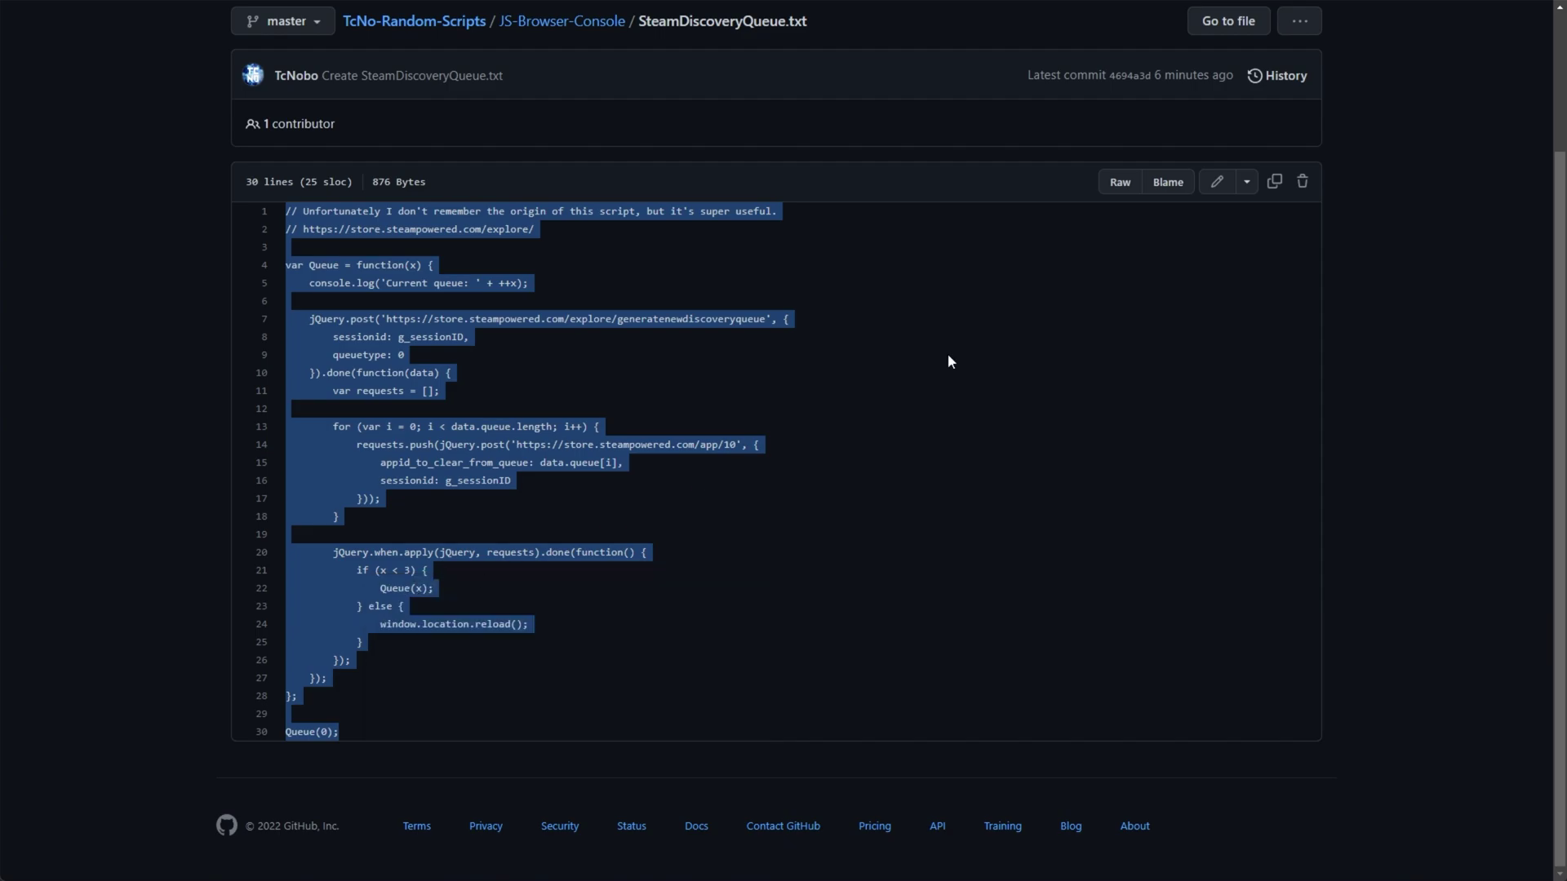
# Step: Open the raw version of SteamDiscoveryQueue.txt and copy the entire script
pyautogui.click(1119, 183)
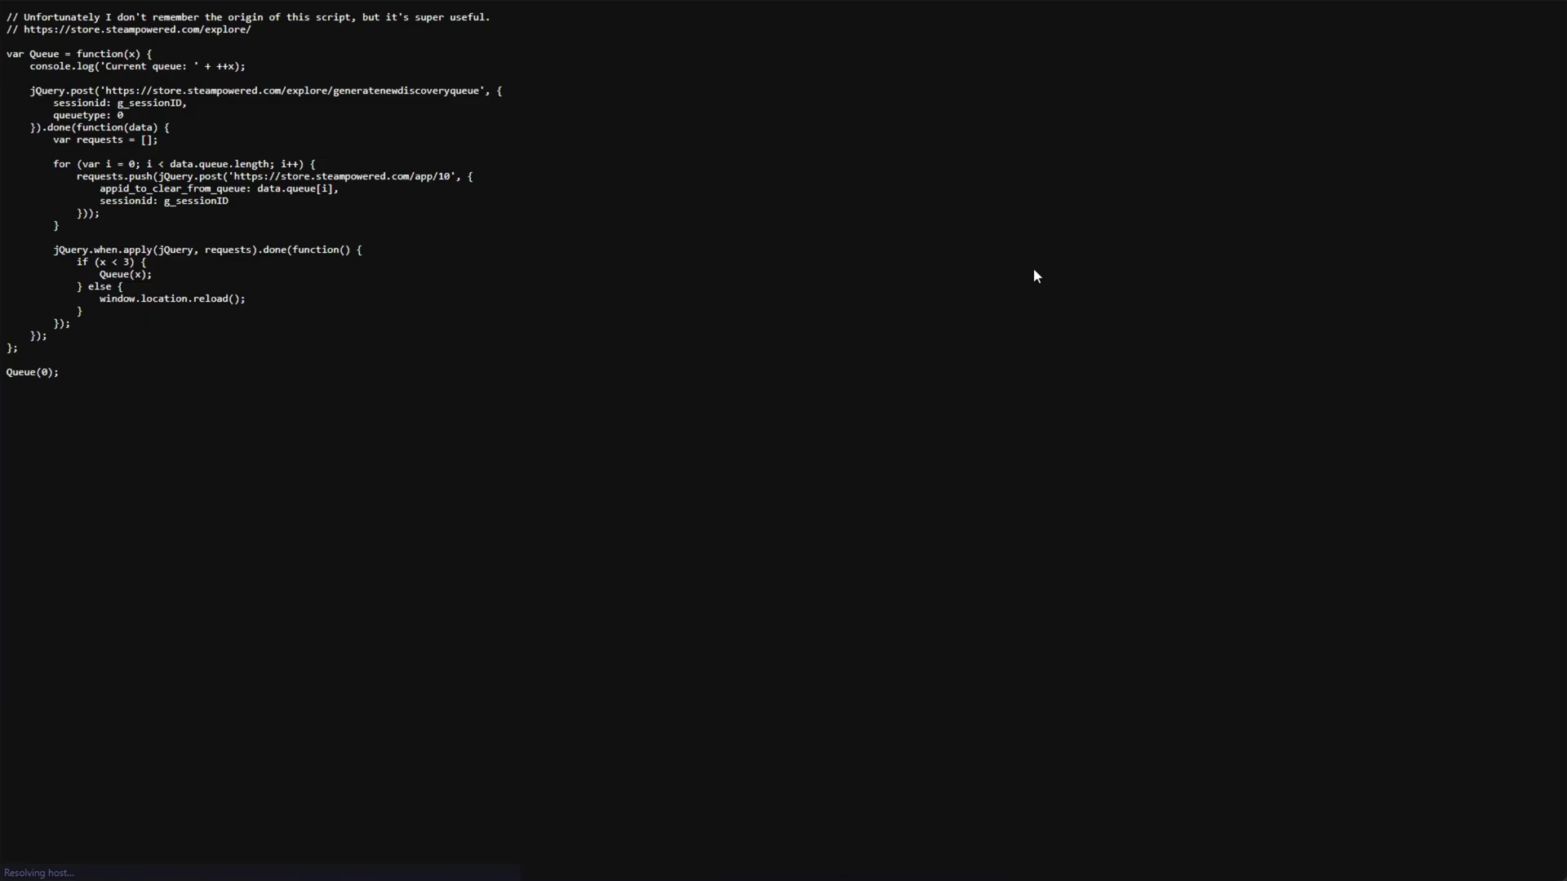
pyautogui.hotkey('ctrl', 'a')
pyautogui.hotkey('ctrl', 'c')
# Step: Return to the Steam sale page and open the browser's developer console there
pyautogui.hotkey('ctrl', 'Tab')
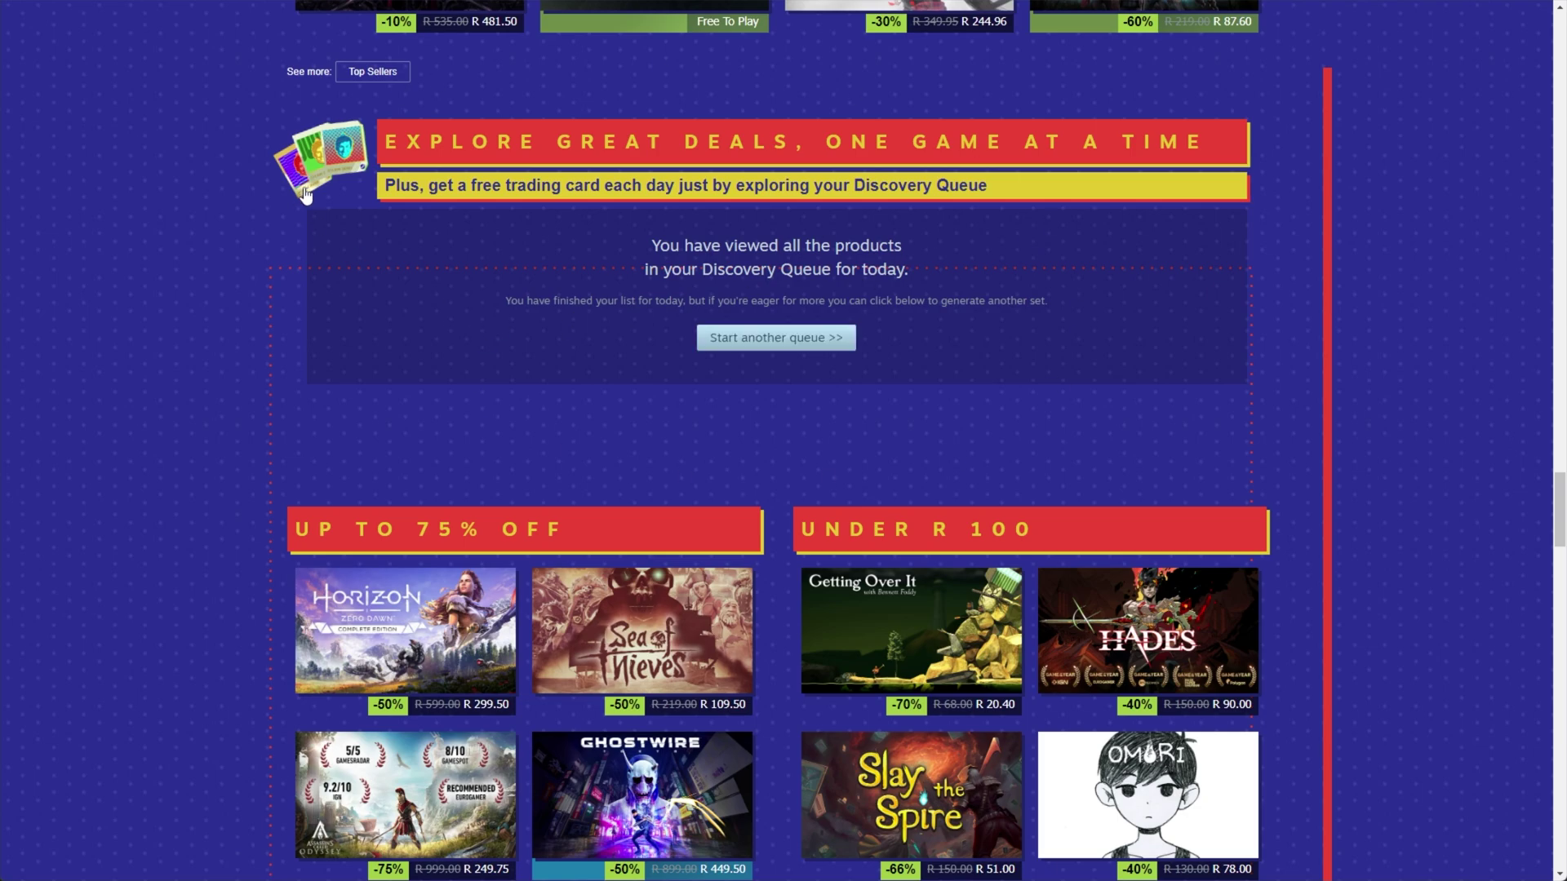
pyautogui.rightClick(554, 250)
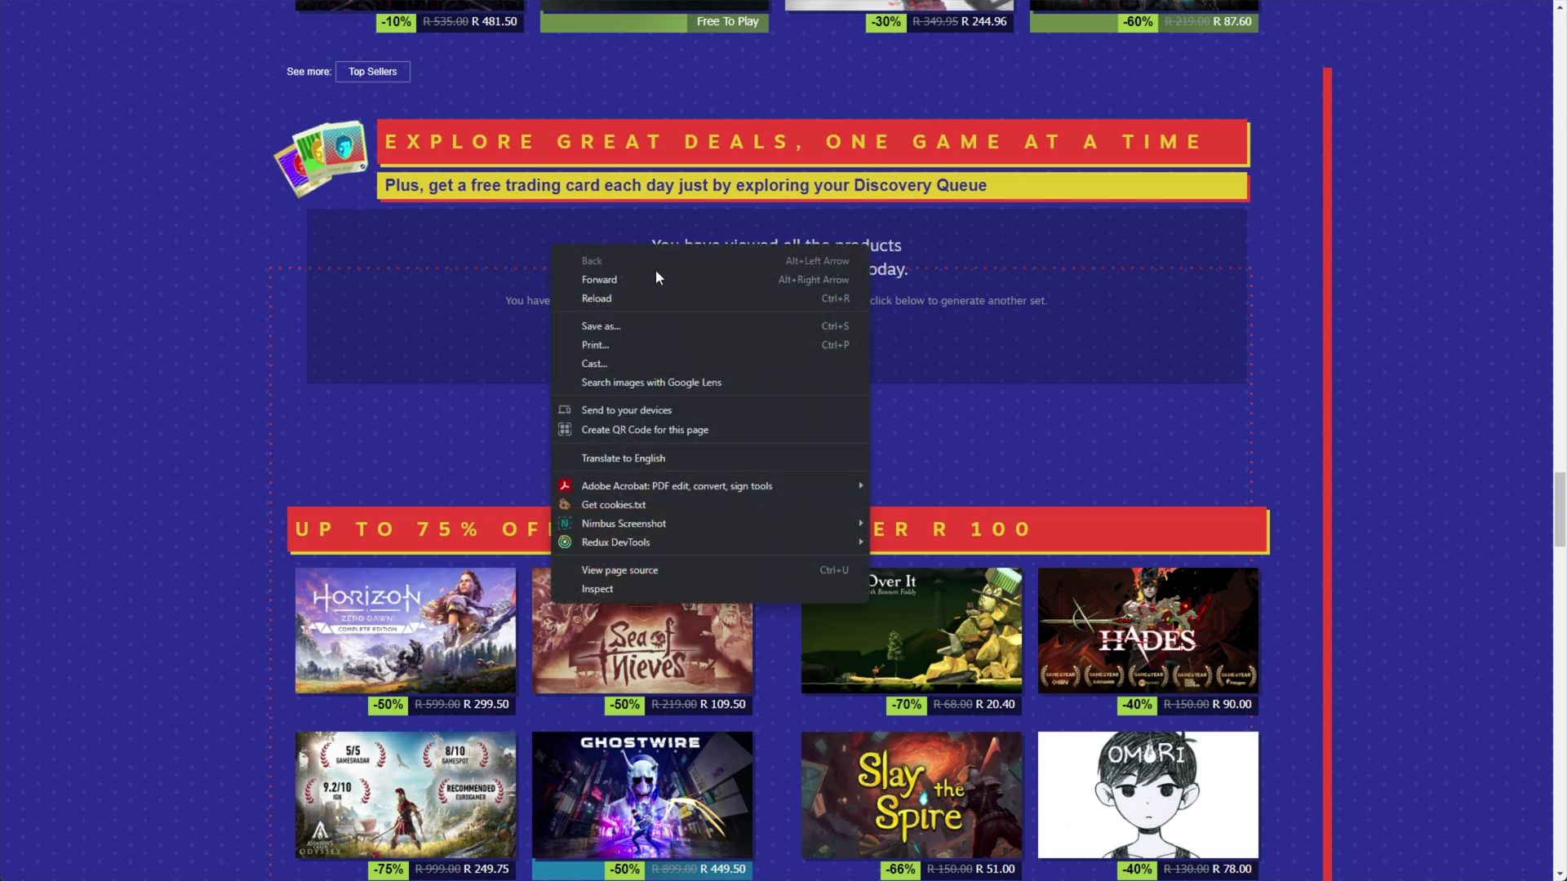
pyautogui.click(698, 588)
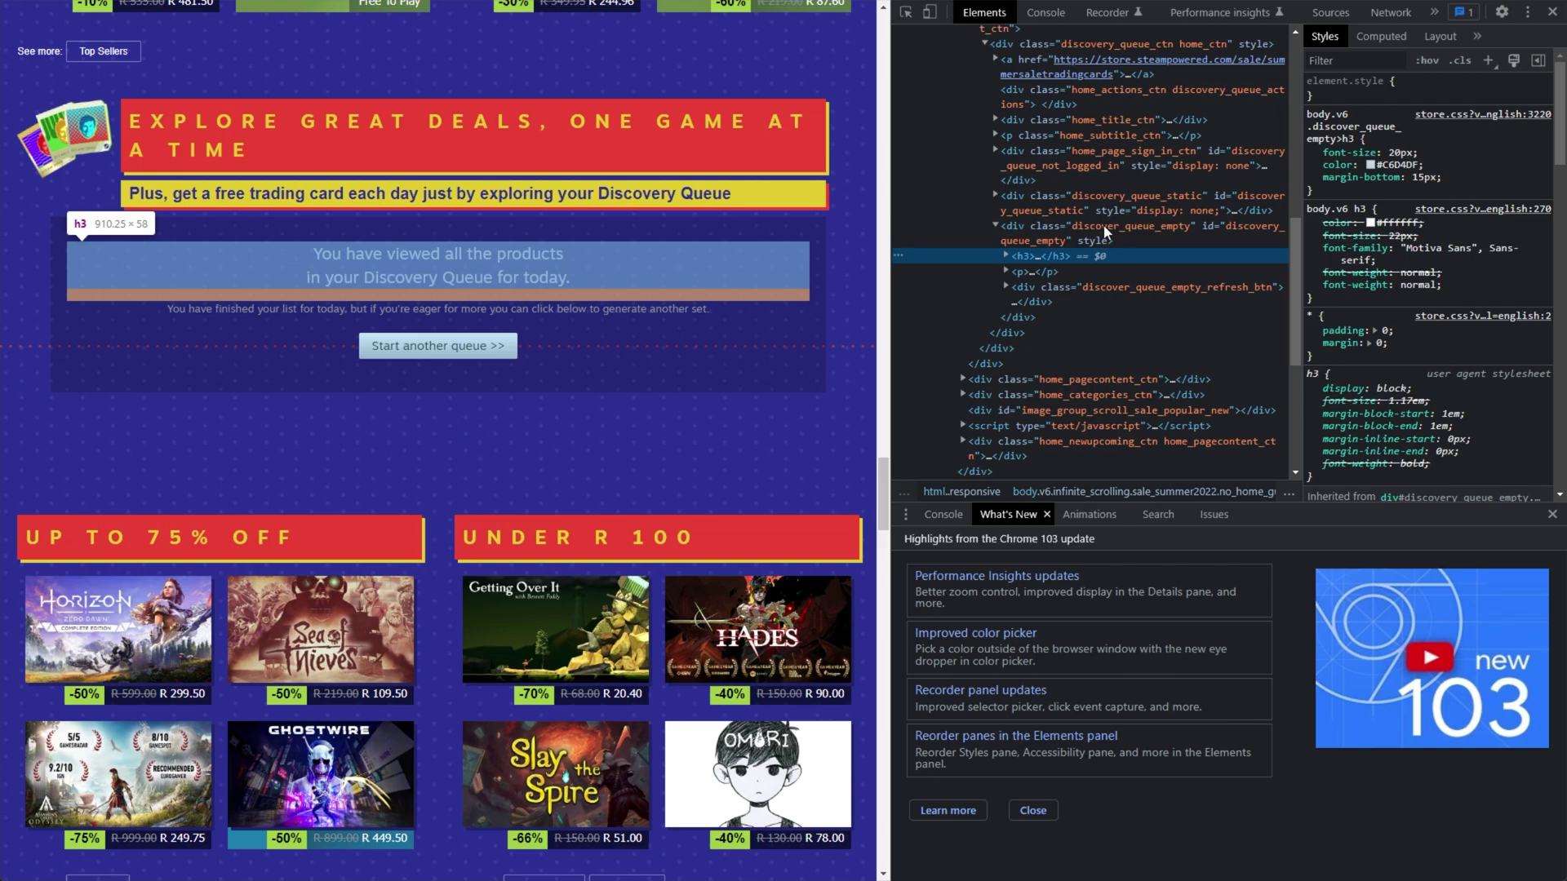
pyautogui.click(1060, 14)
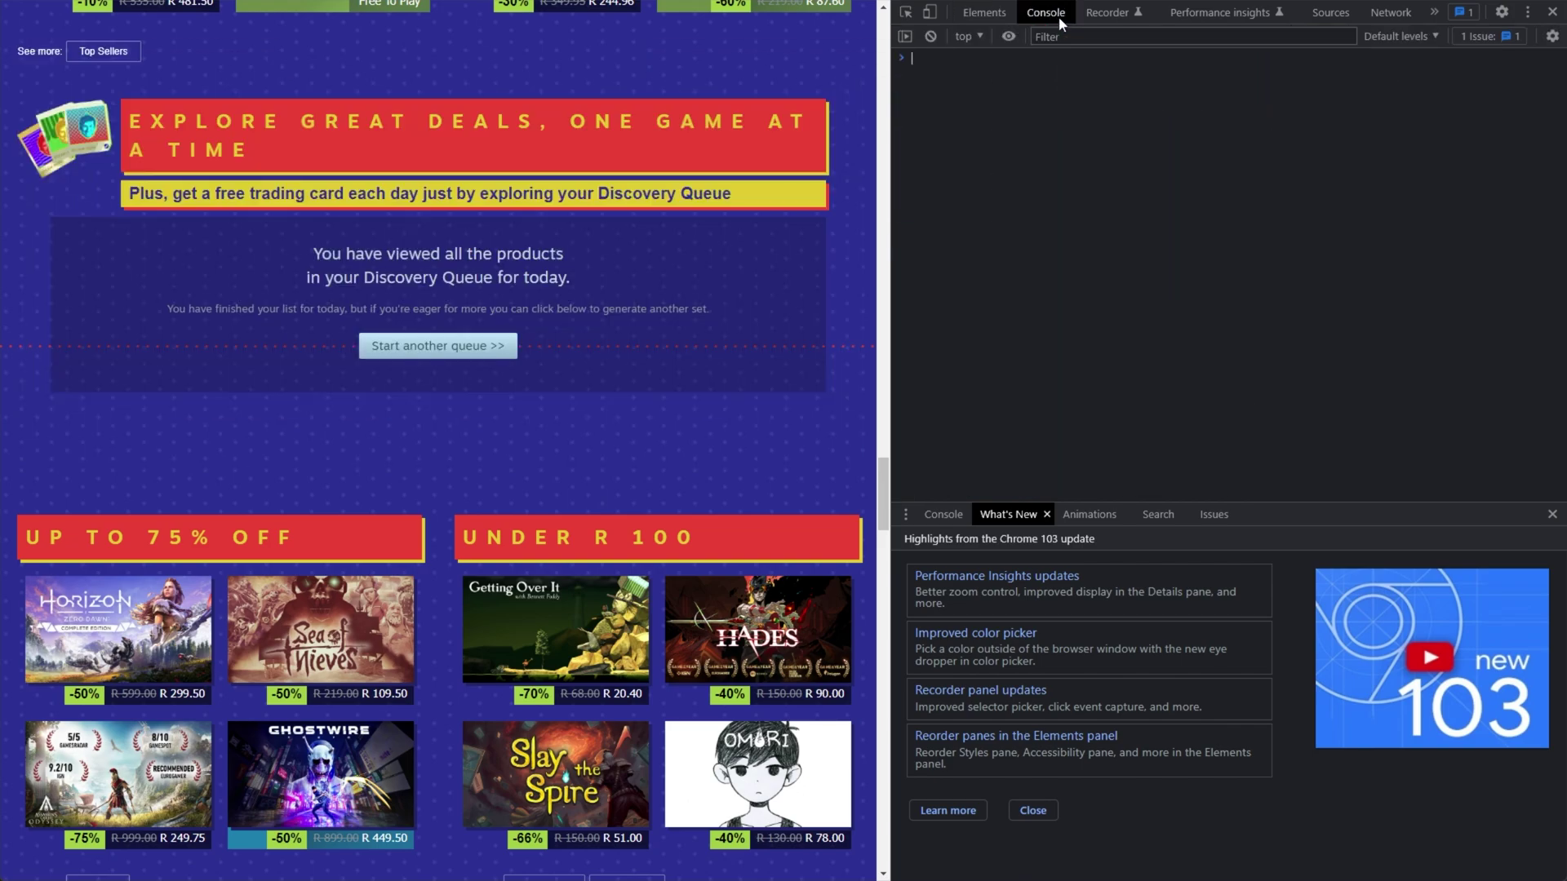
# Step: Close the What's New drawer and run the copied Discovery Queue script in the console
pyautogui.click(1552, 514)
pyautogui.hotkey('ctrl', 'v')
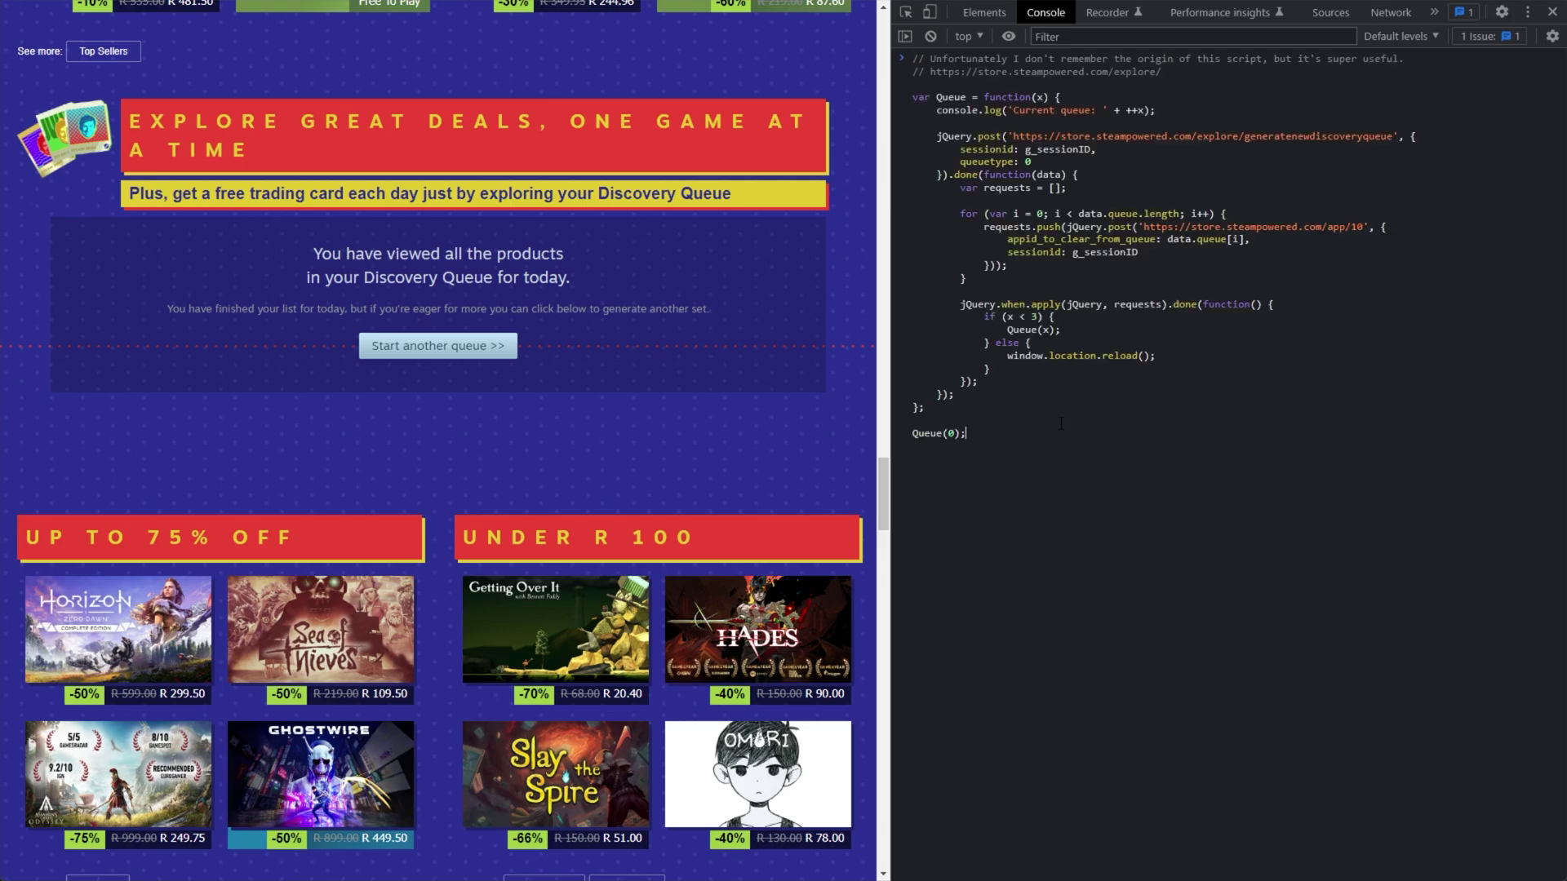
pyautogui.press('Return')
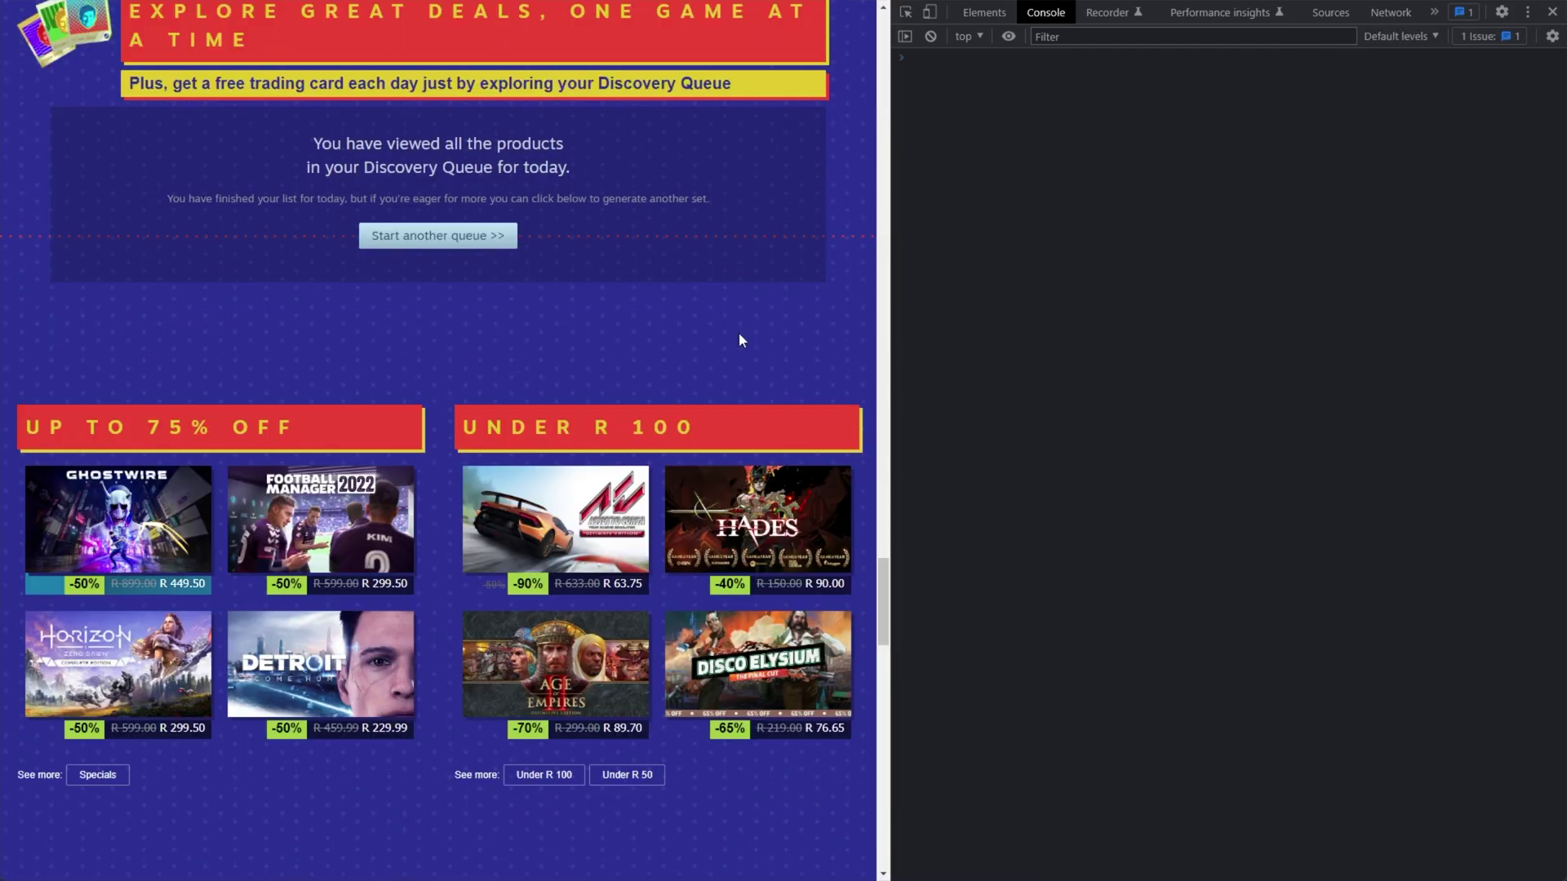
# Step: Start another queue from the Discovery Queue section and skip past Godfall Ultimate Edition and Ring of Titans
pyautogui.scroll(10, 726, 335)
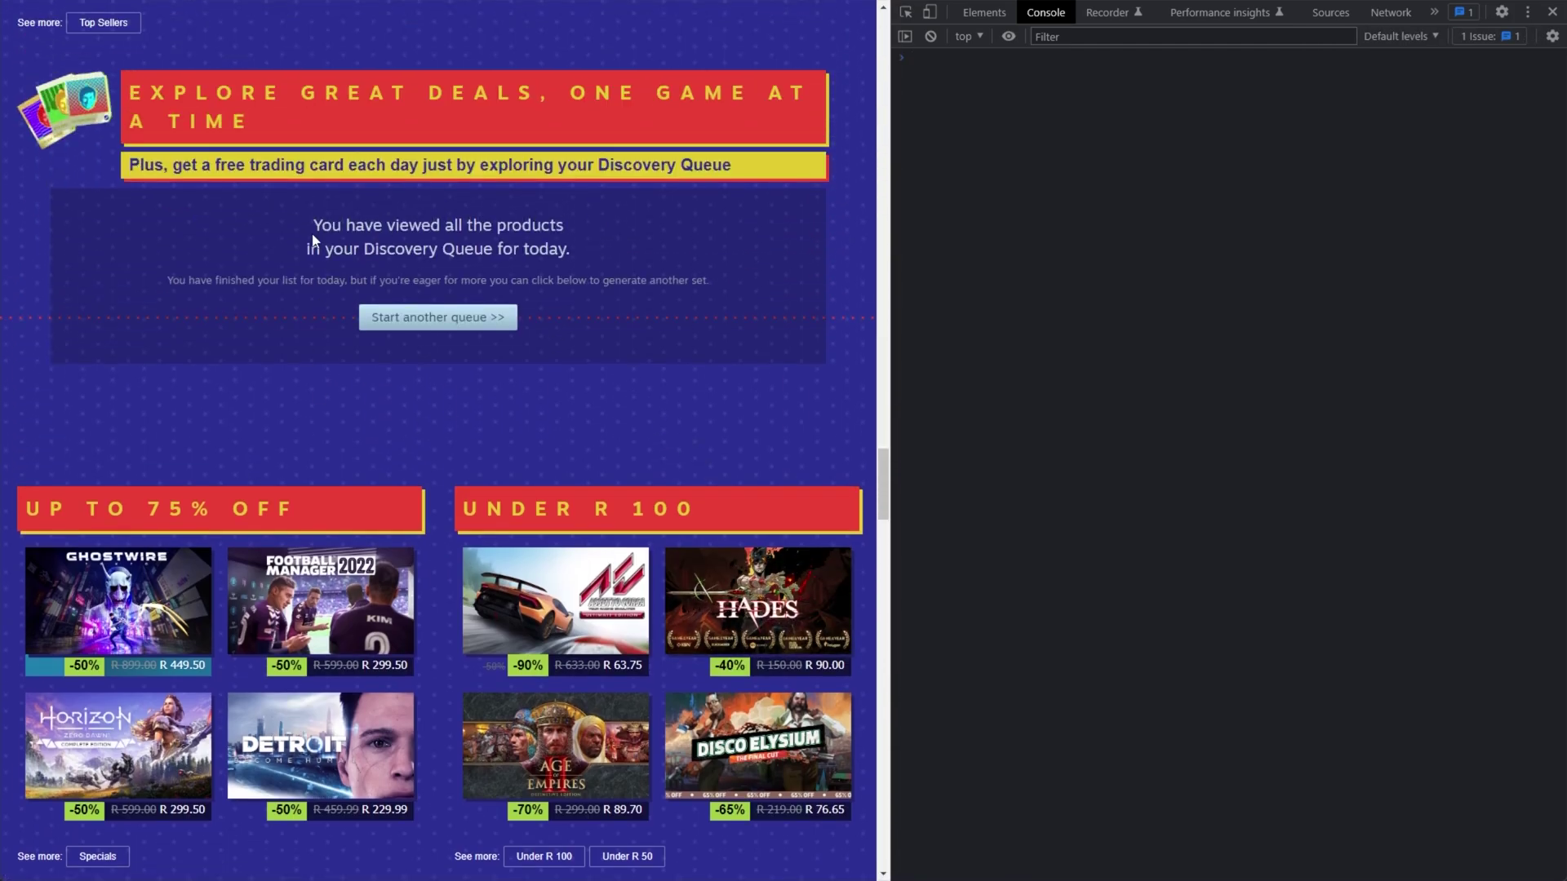
pyautogui.moveTo(308, 233); pyautogui.dragTo(578, 275)
pyautogui.click(635, 223)
pyautogui.click(487, 320)
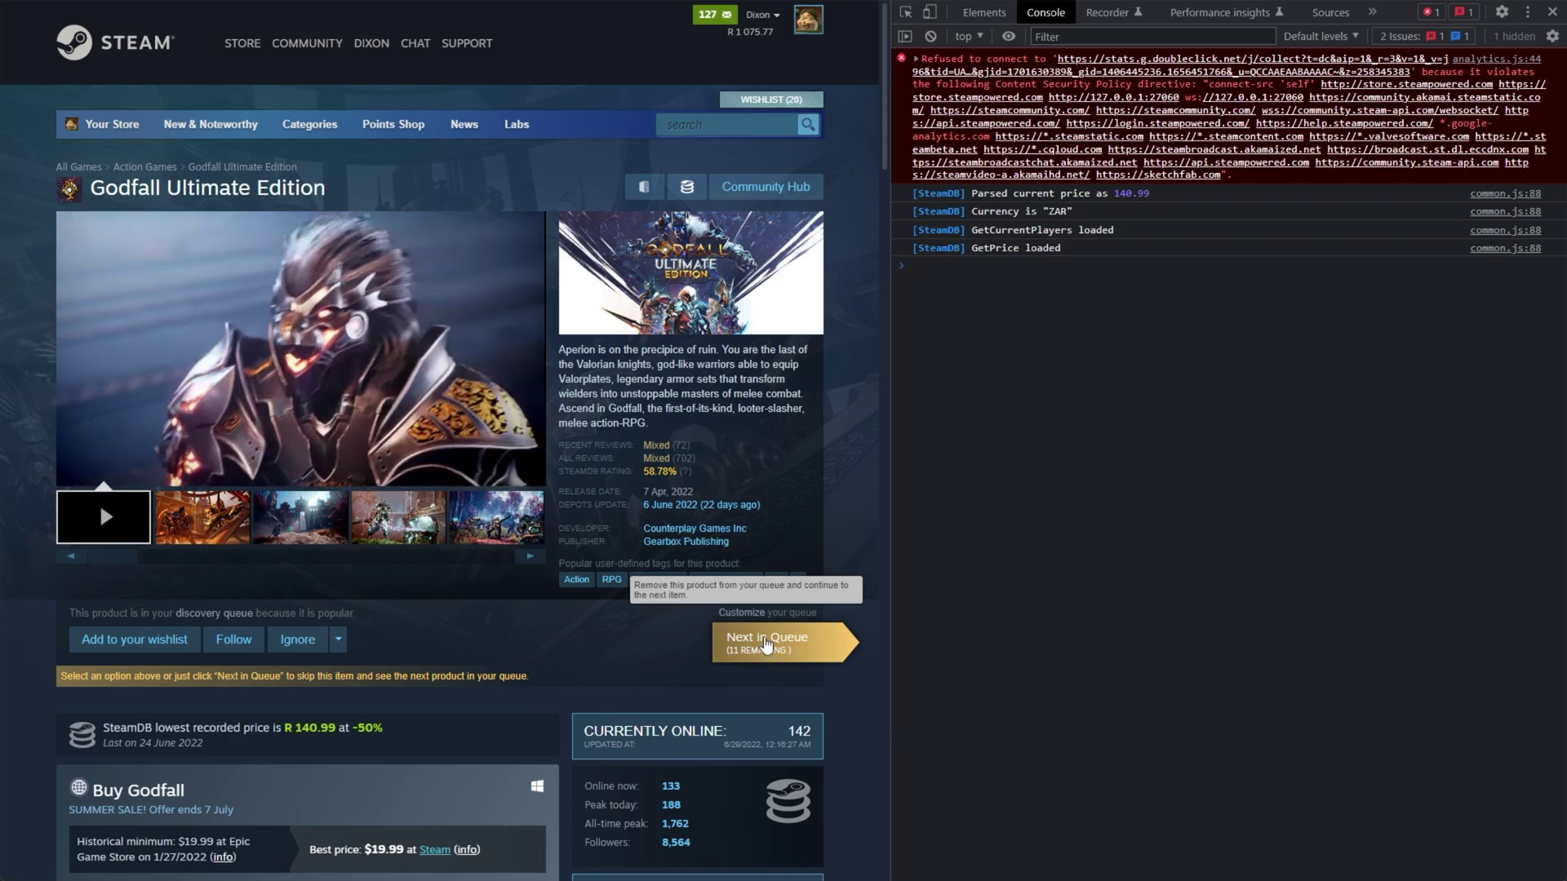
pyautogui.click(767, 645)
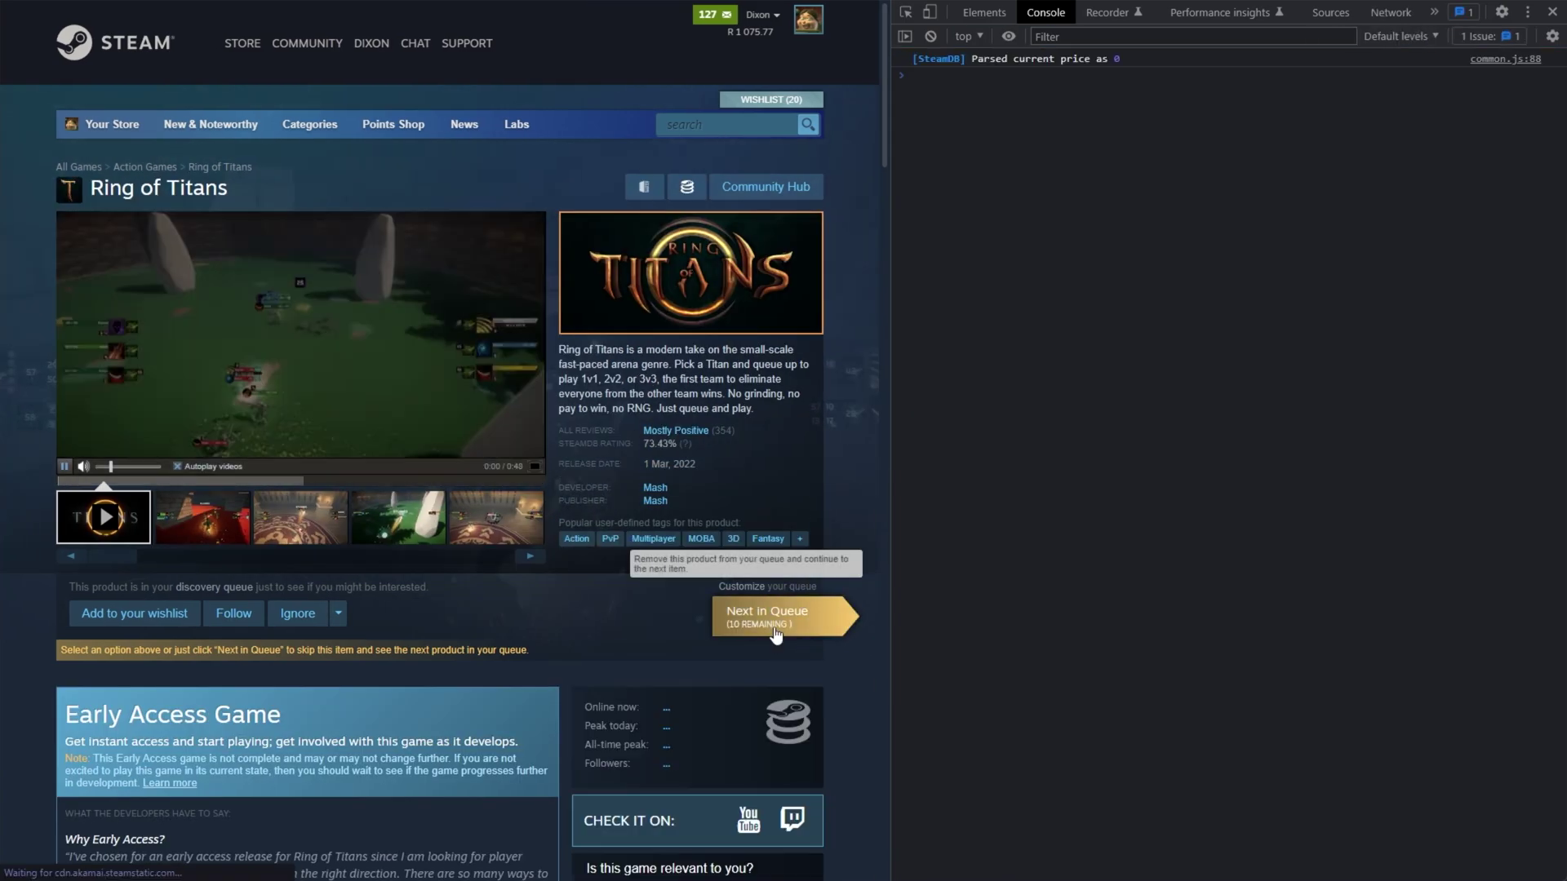
pyautogui.click(775, 634)
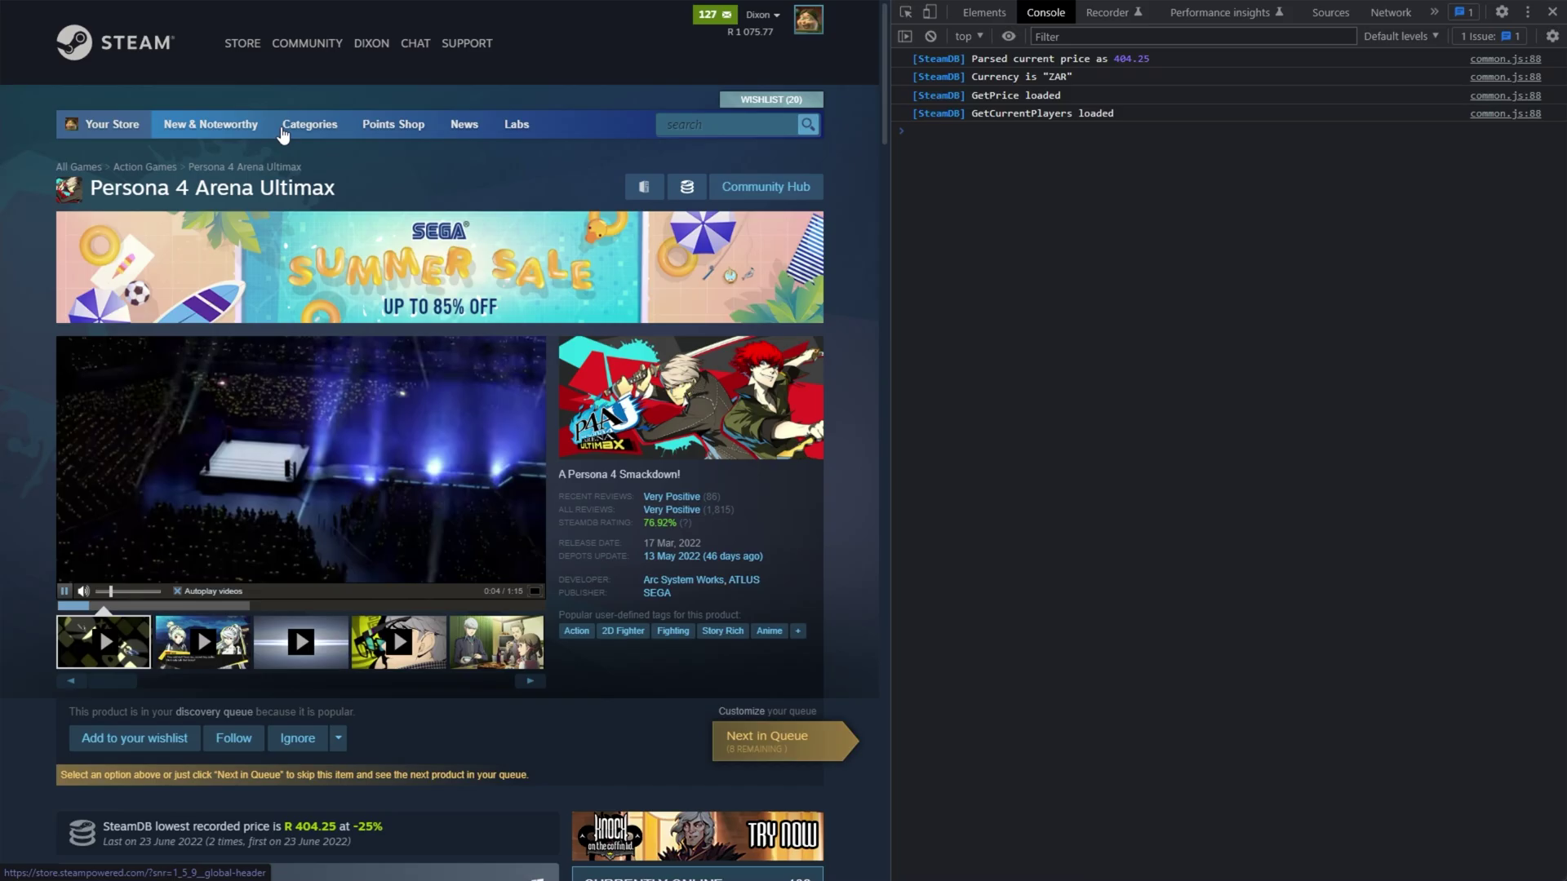
# Step: Go back to the sale page and reopen the queue from the Discovery Queue section
pyautogui.hotkey('alt', 'Left')
pyautogui.scroll(-20, 487, 252)
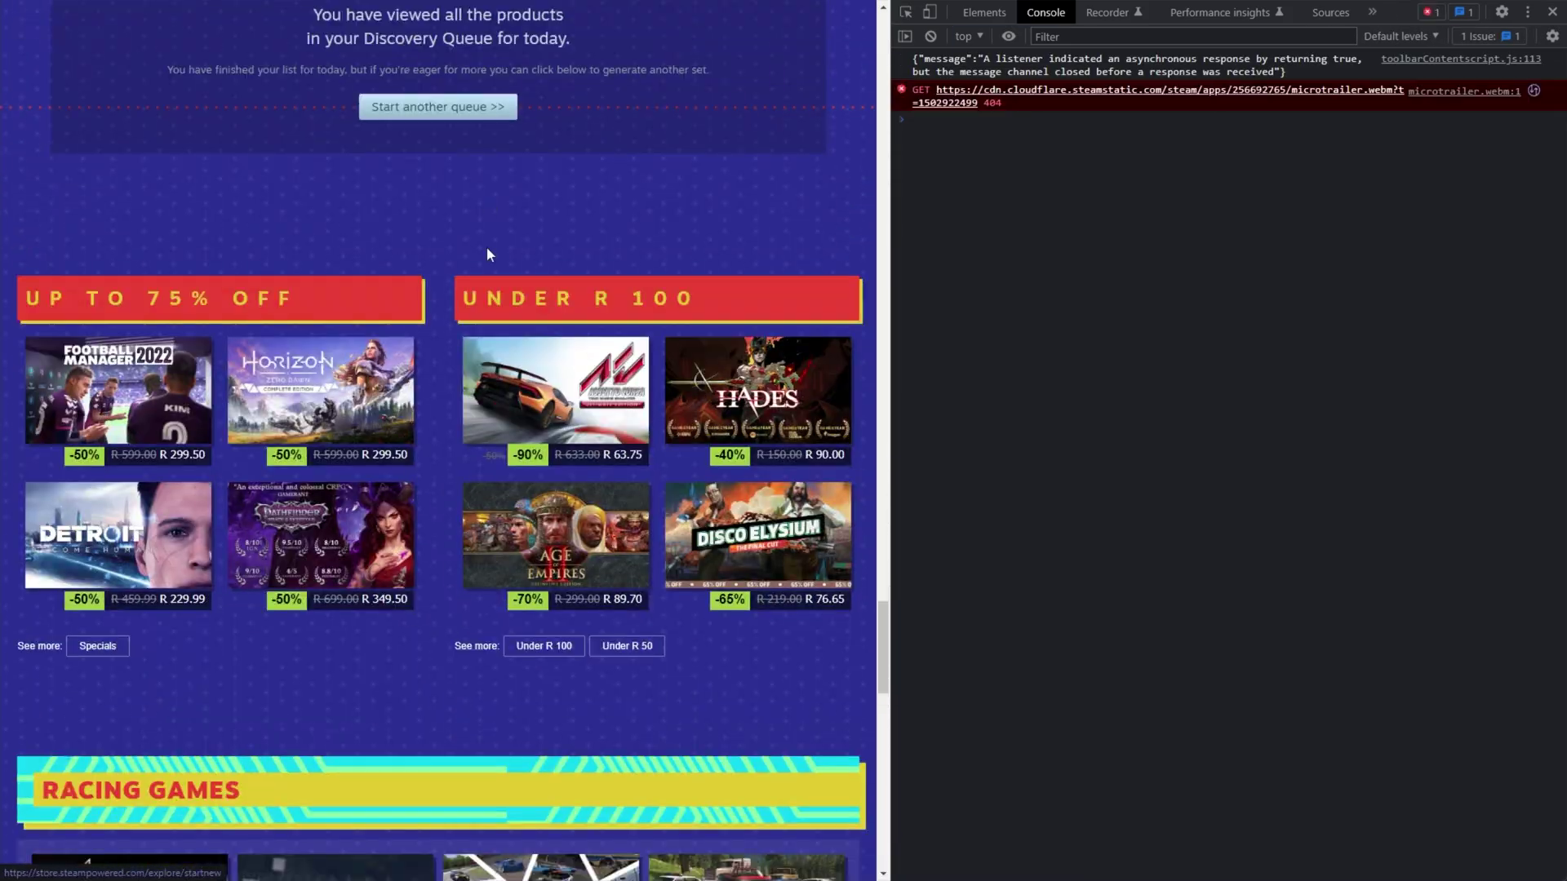
pyautogui.scroll(4, 465, 443)
pyautogui.click(464, 434)
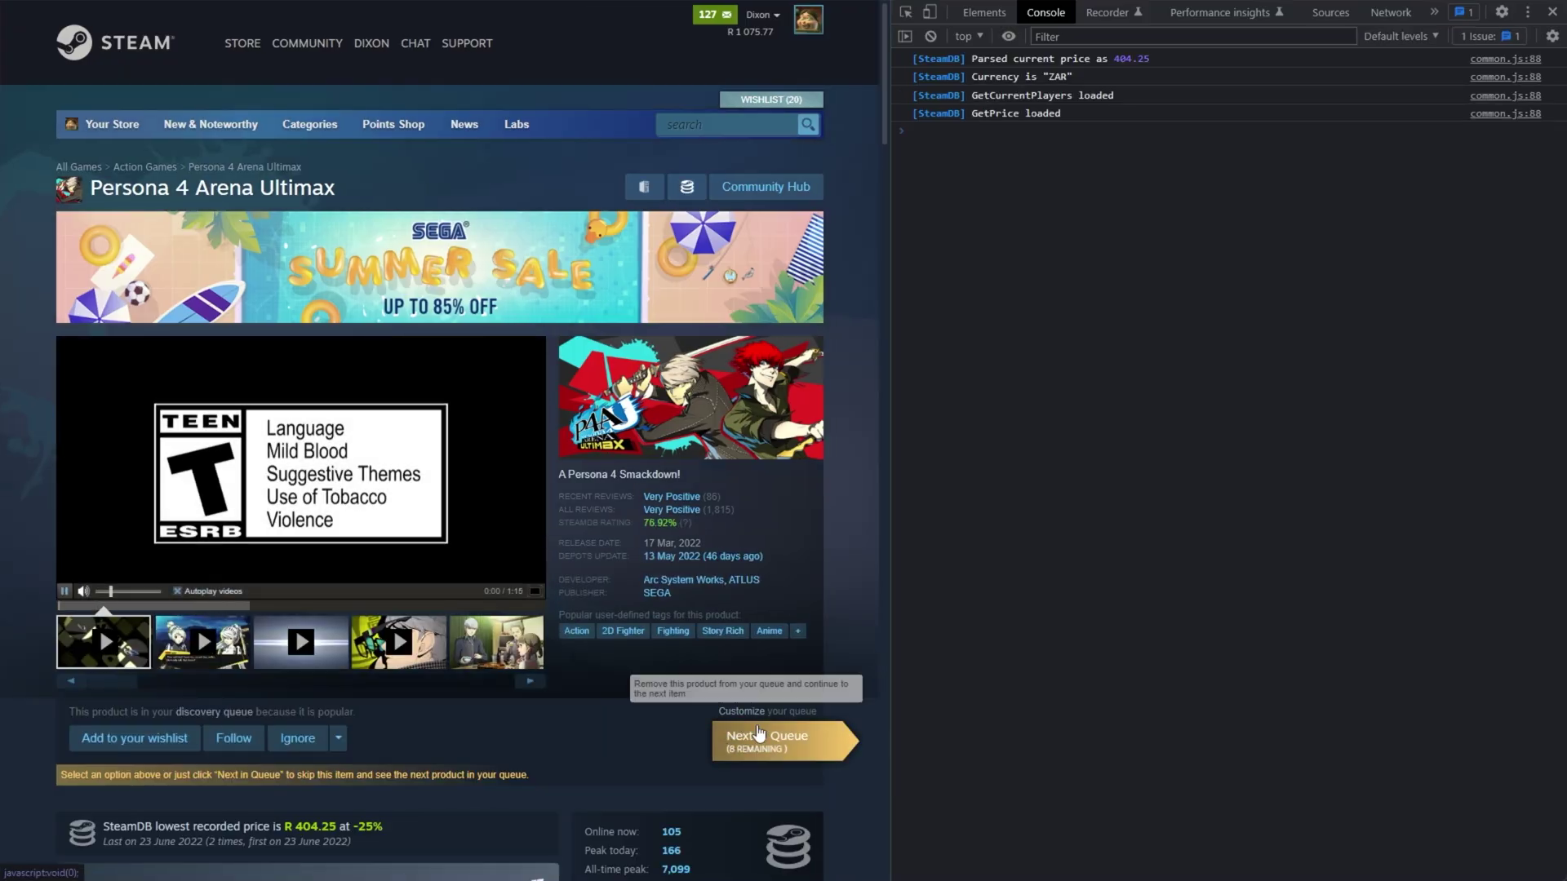
# Step: Return to the sale page and run the copied script in the console again
pyautogui.hotkey('alt', 'Left')
pyautogui.hotkey('ctrl', 'v')
pyautogui.press('Return')
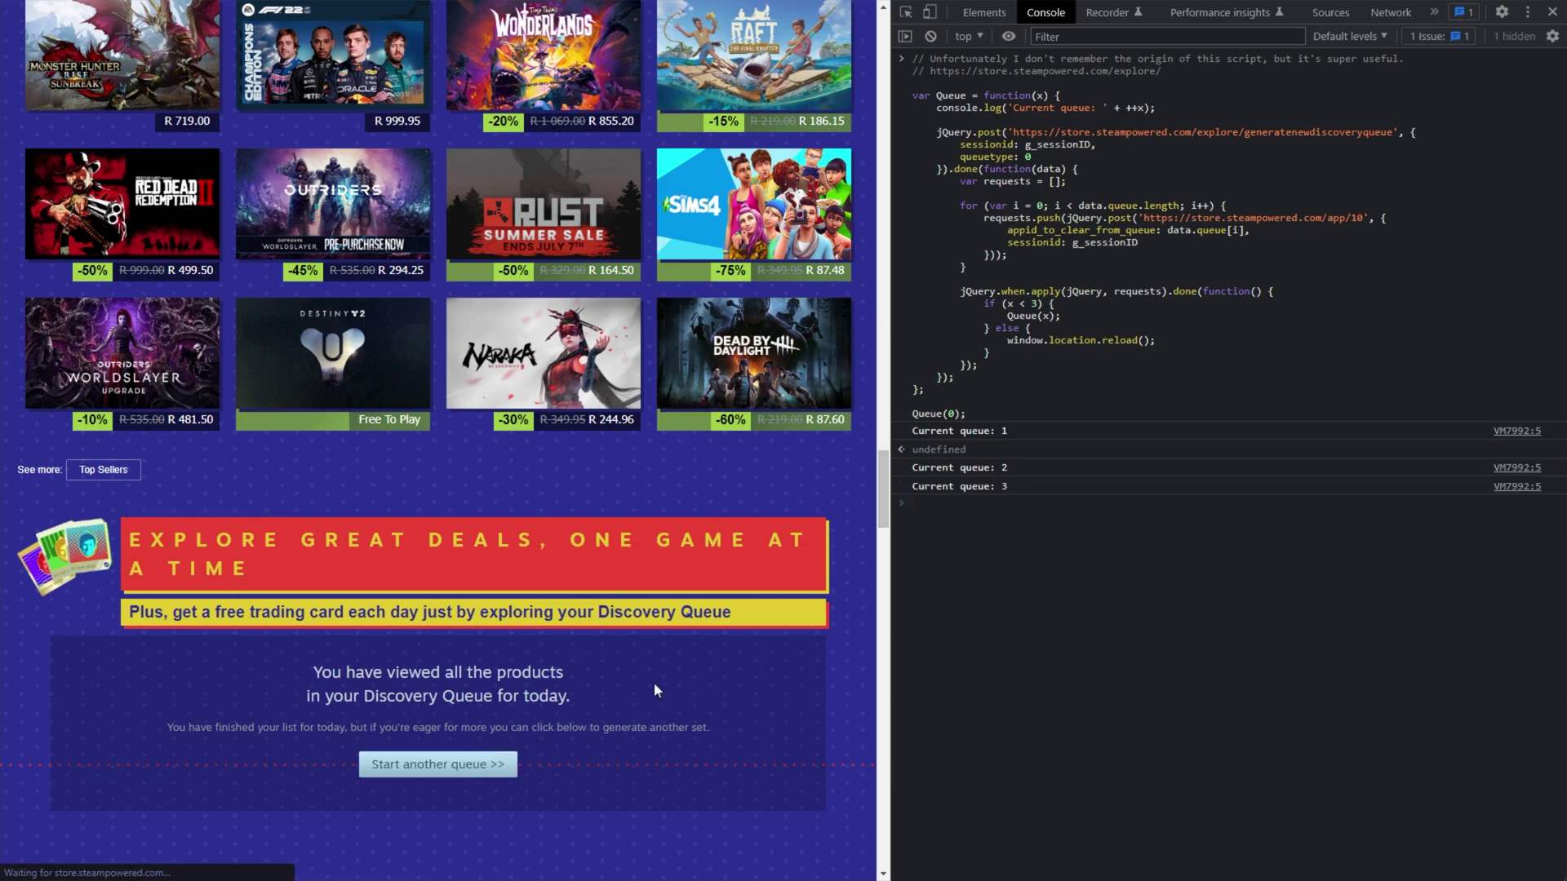
# Step: Open another discovery queue to view its first product, and close the developer tools back on the sale page
pyautogui.scroll(-4, 826, 607)
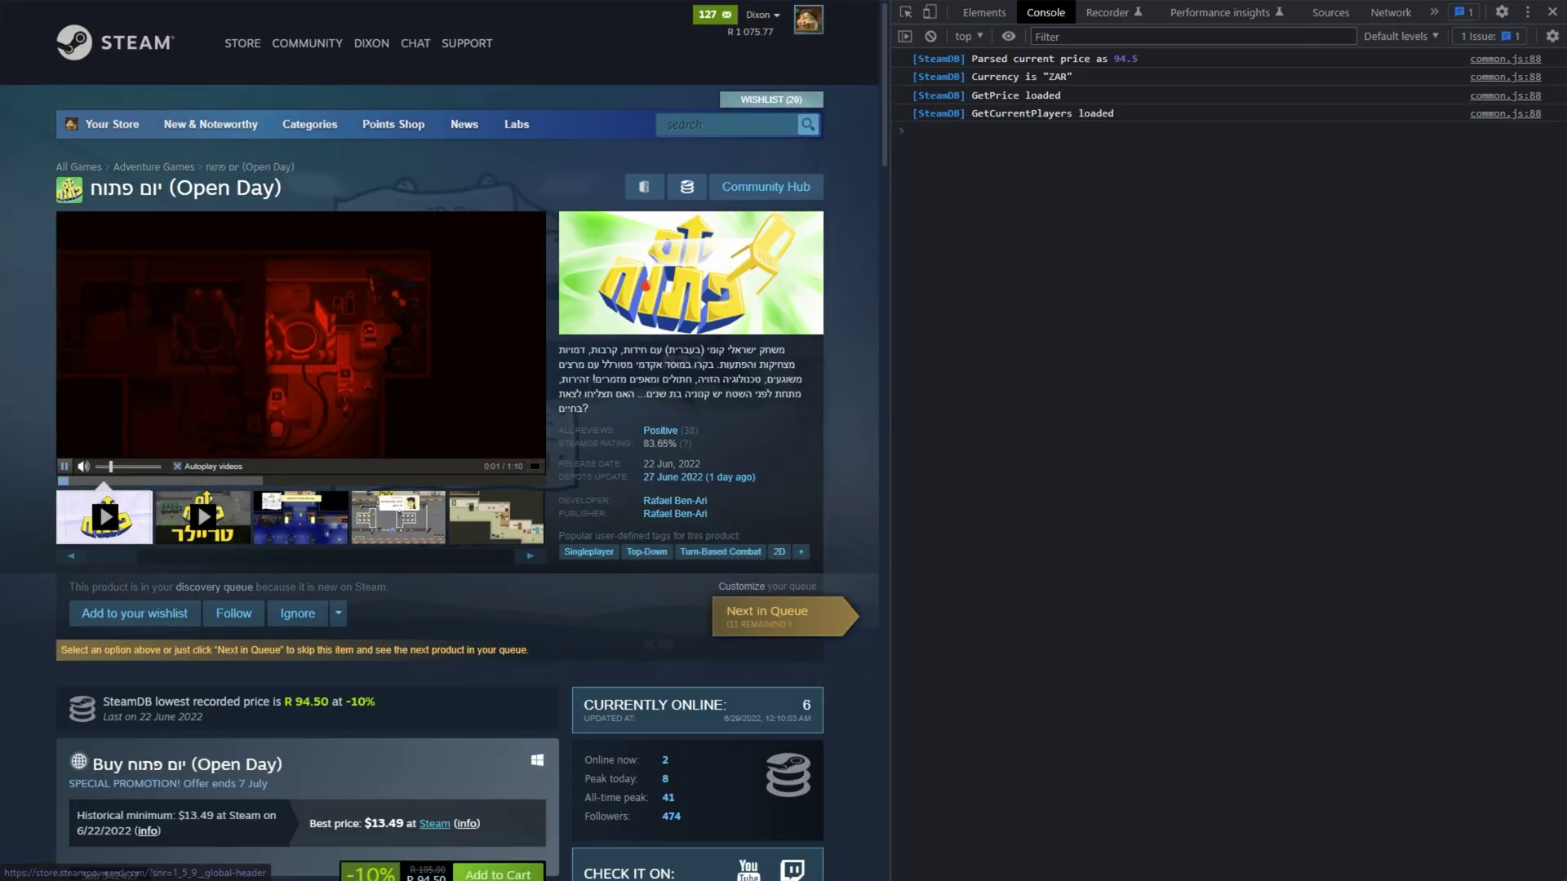
pyautogui.hotkey('alt', 'Left')
pyautogui.press('F12')
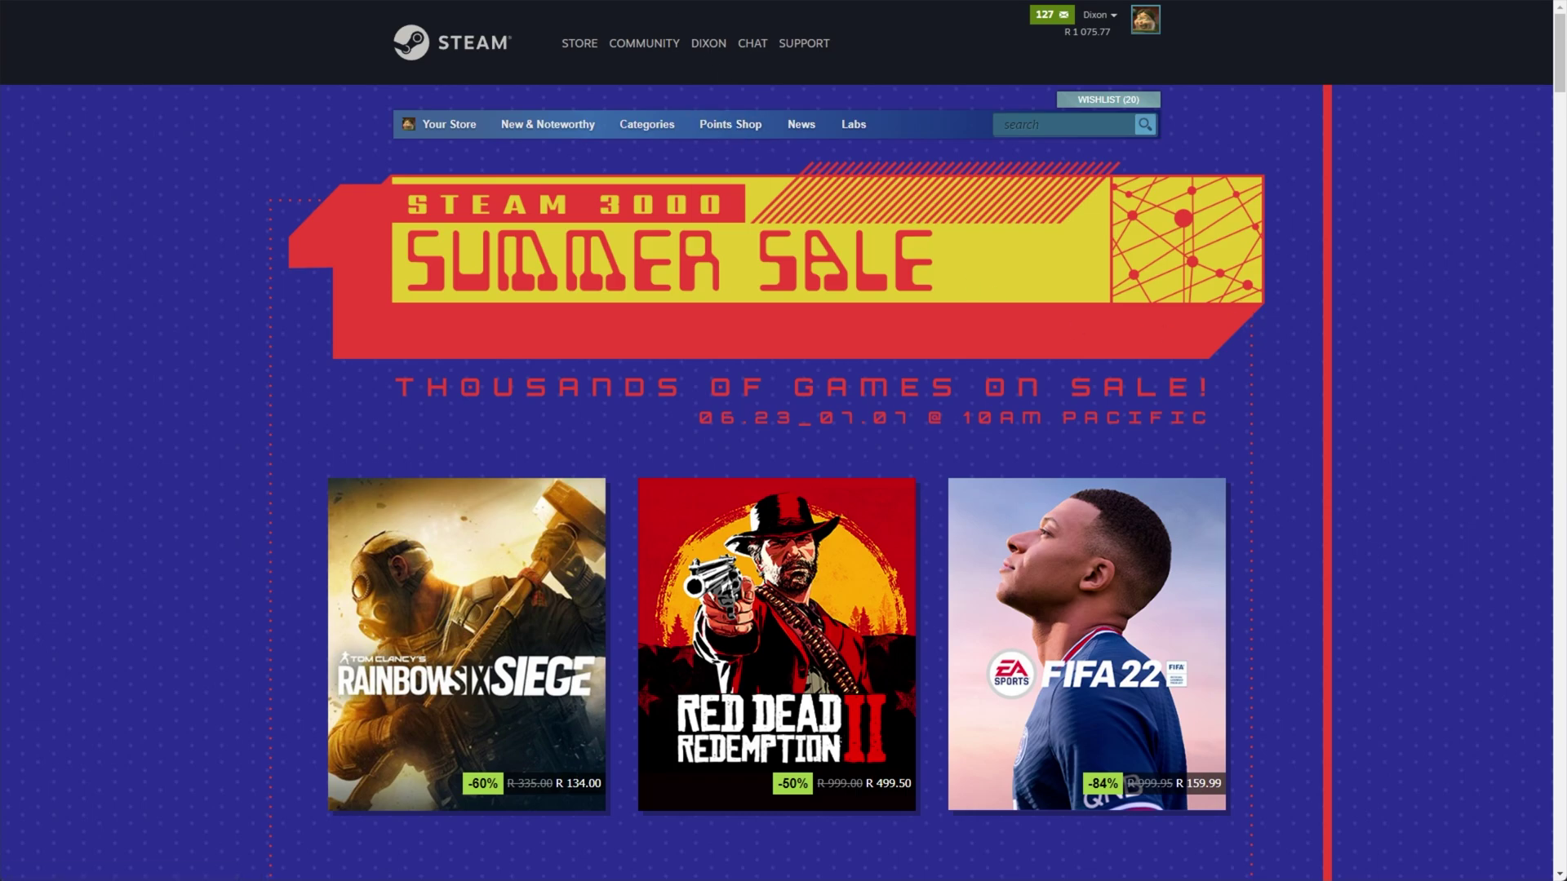
# Step: Switch to ArchiSteamFarm and open the configuration of the Main Account bot
pyautogui.moveTo(623, 11)
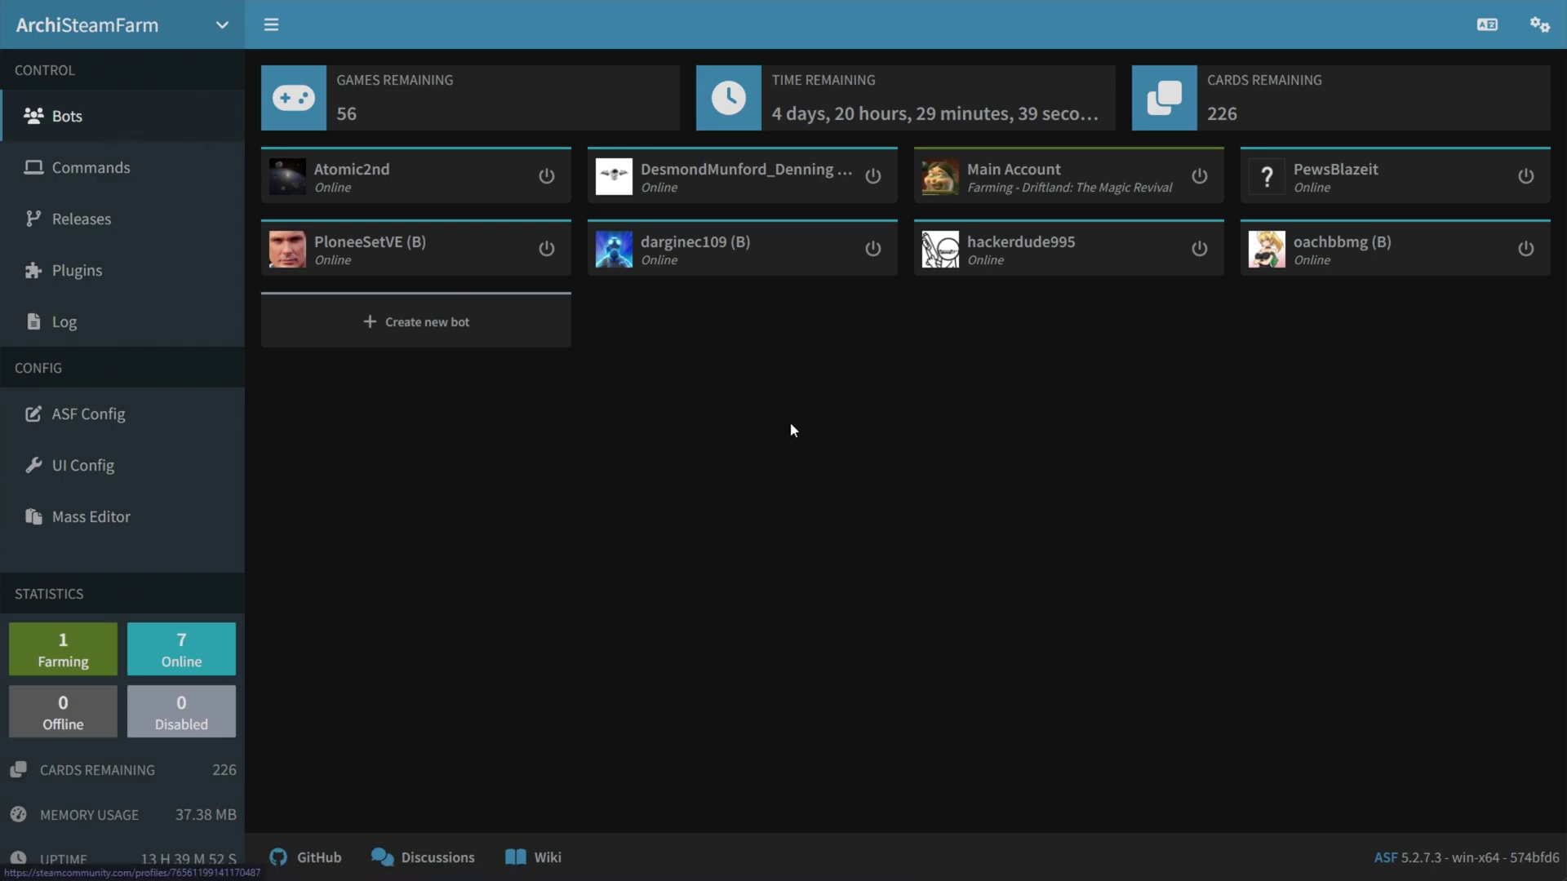
pyautogui.click(1052, 177)
pyautogui.click(681, 171)
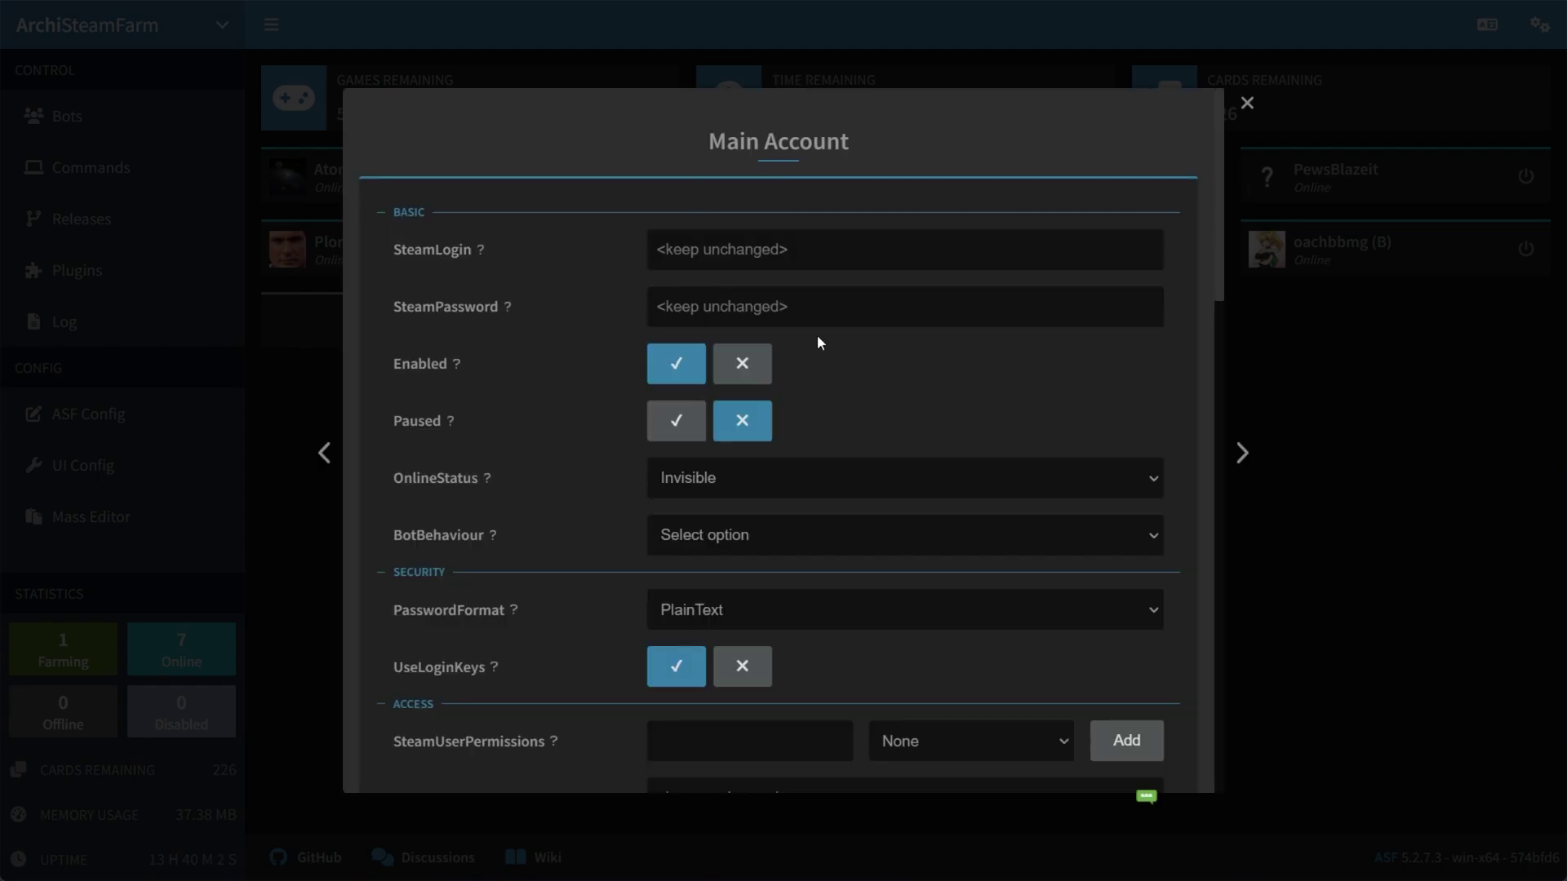
# Step: Find the AutoSteamSaleEvent option in the bot's Farming settings and show its description
pyautogui.scroll(-15, 571, 449)
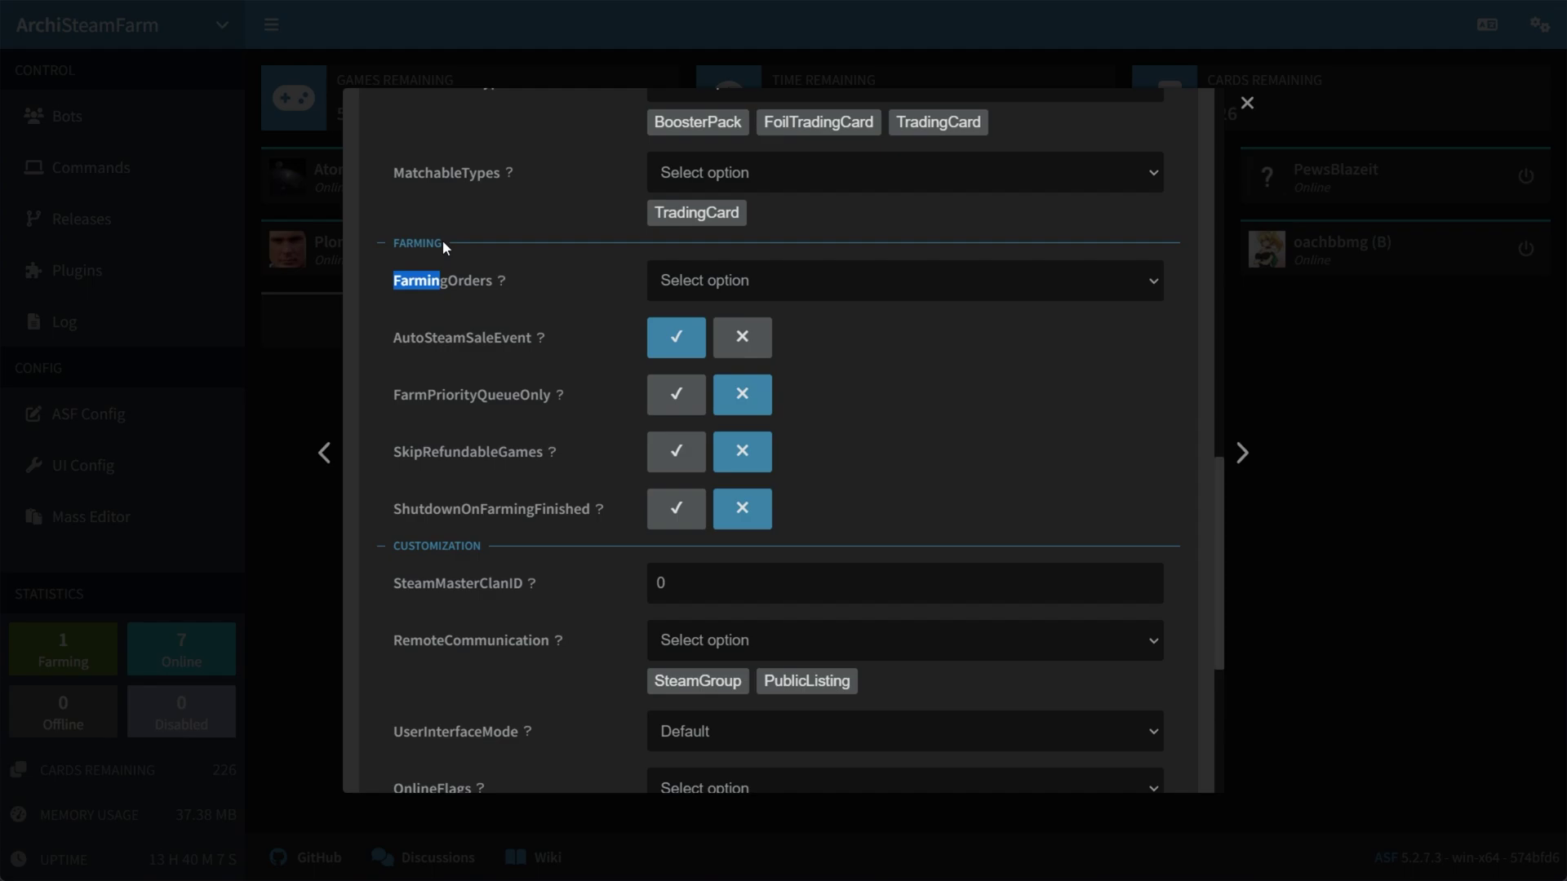
pyautogui.click(520, 339)
pyautogui.moveTo(470, 335); pyautogui.dragTo(534, 340)
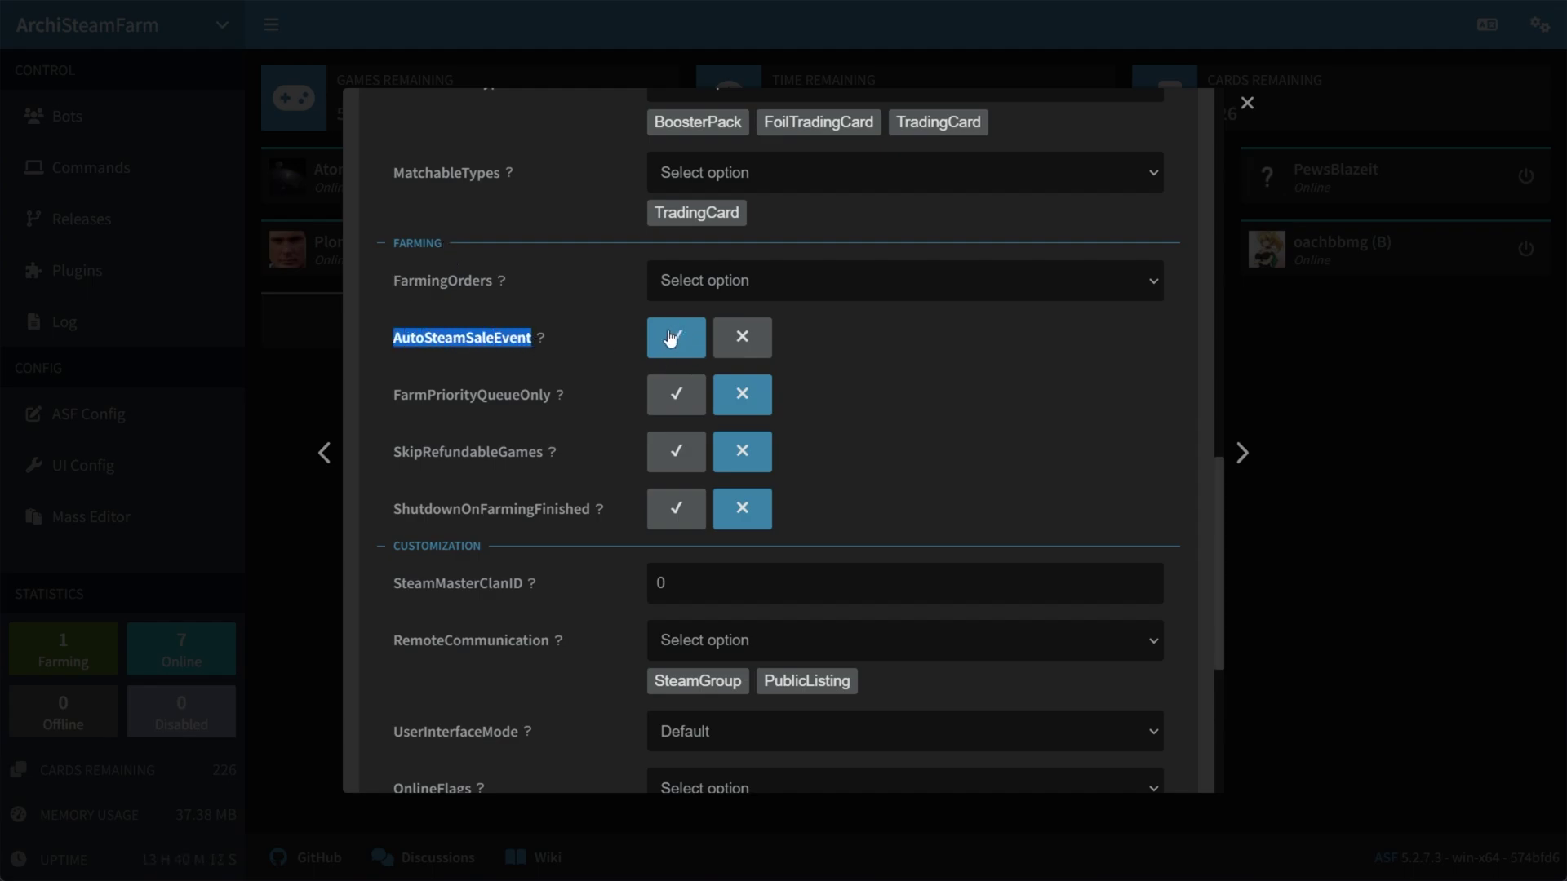
pyautogui.click(566, 340)
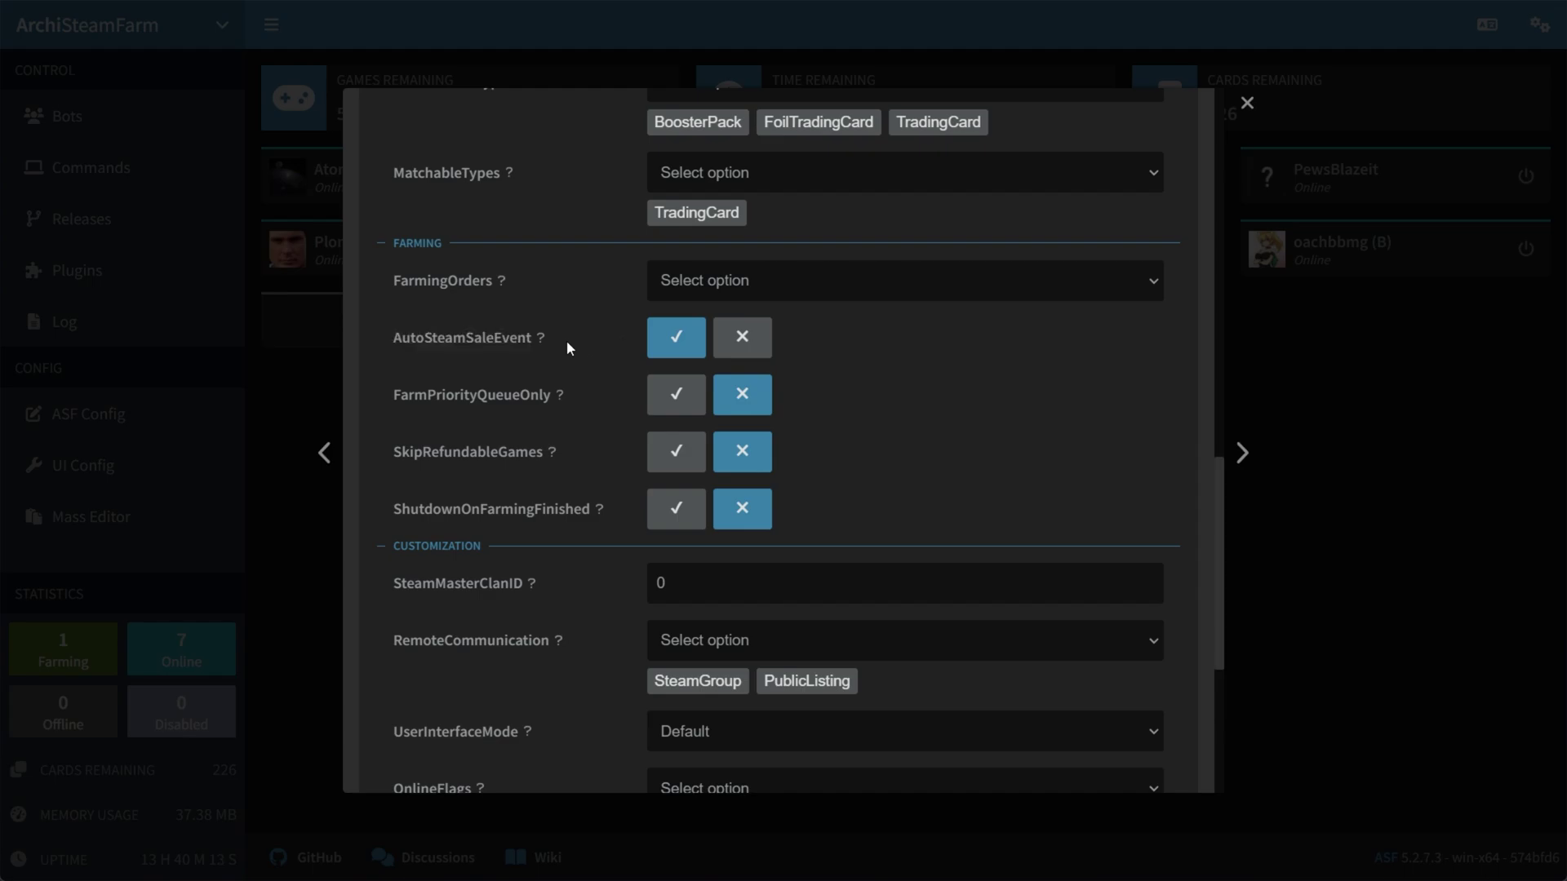
pyautogui.click(540, 339)
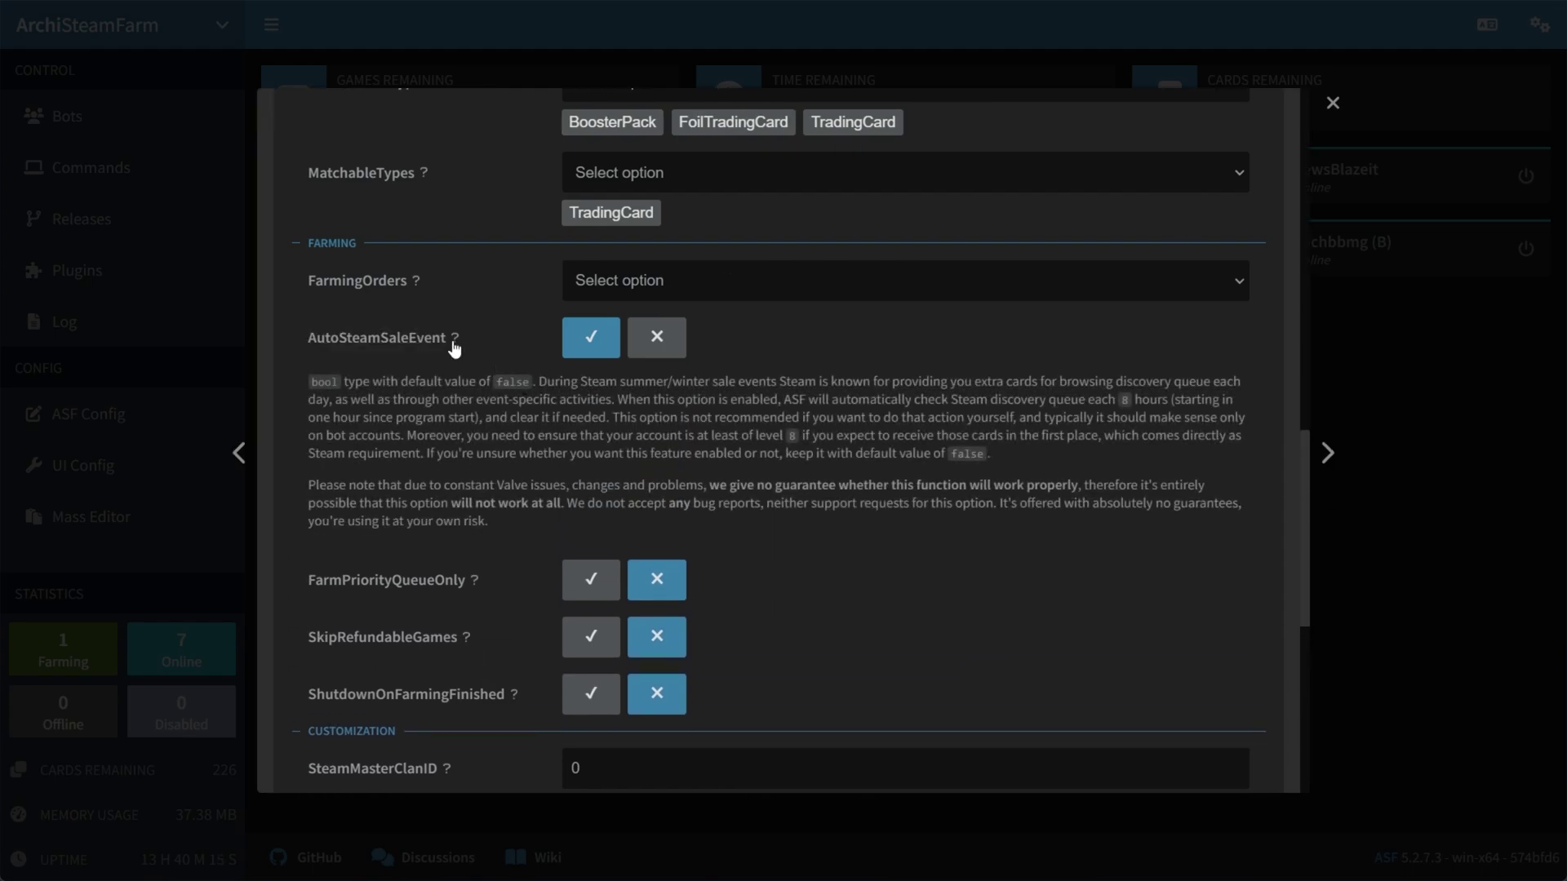
# Step: Read the AutoSteamSaleEvent description, including how often the discovery queue is checked, and close the bot configuration
pyautogui.moveTo(563, 381); pyautogui.dragTo(1227, 382)
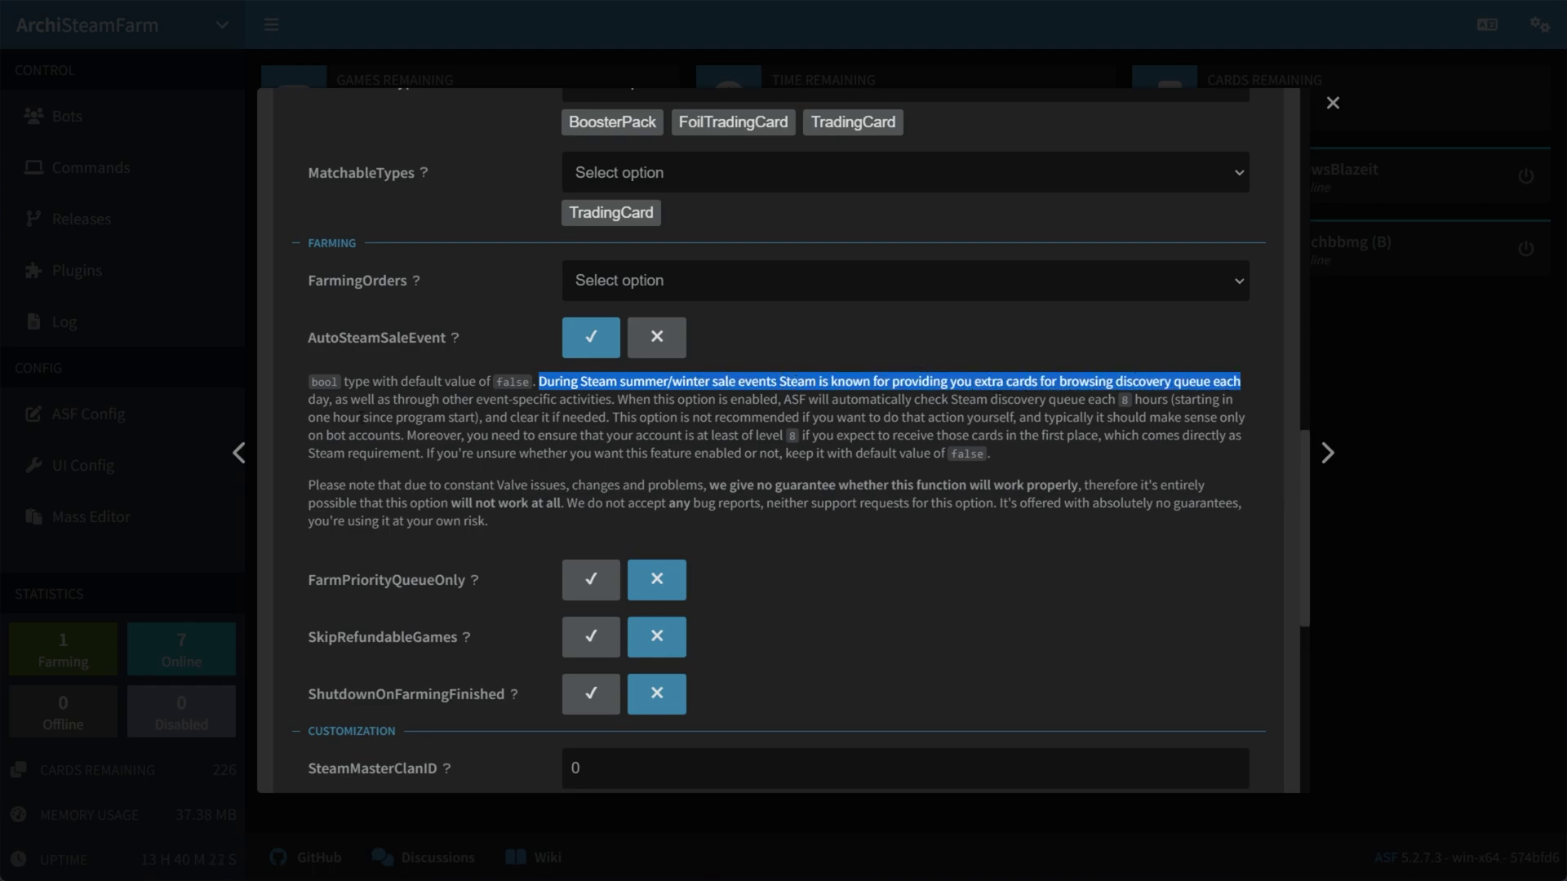
pyautogui.moveTo(331, 399); pyautogui.dragTo(1119, 485)
pyautogui.click(1184, 502)
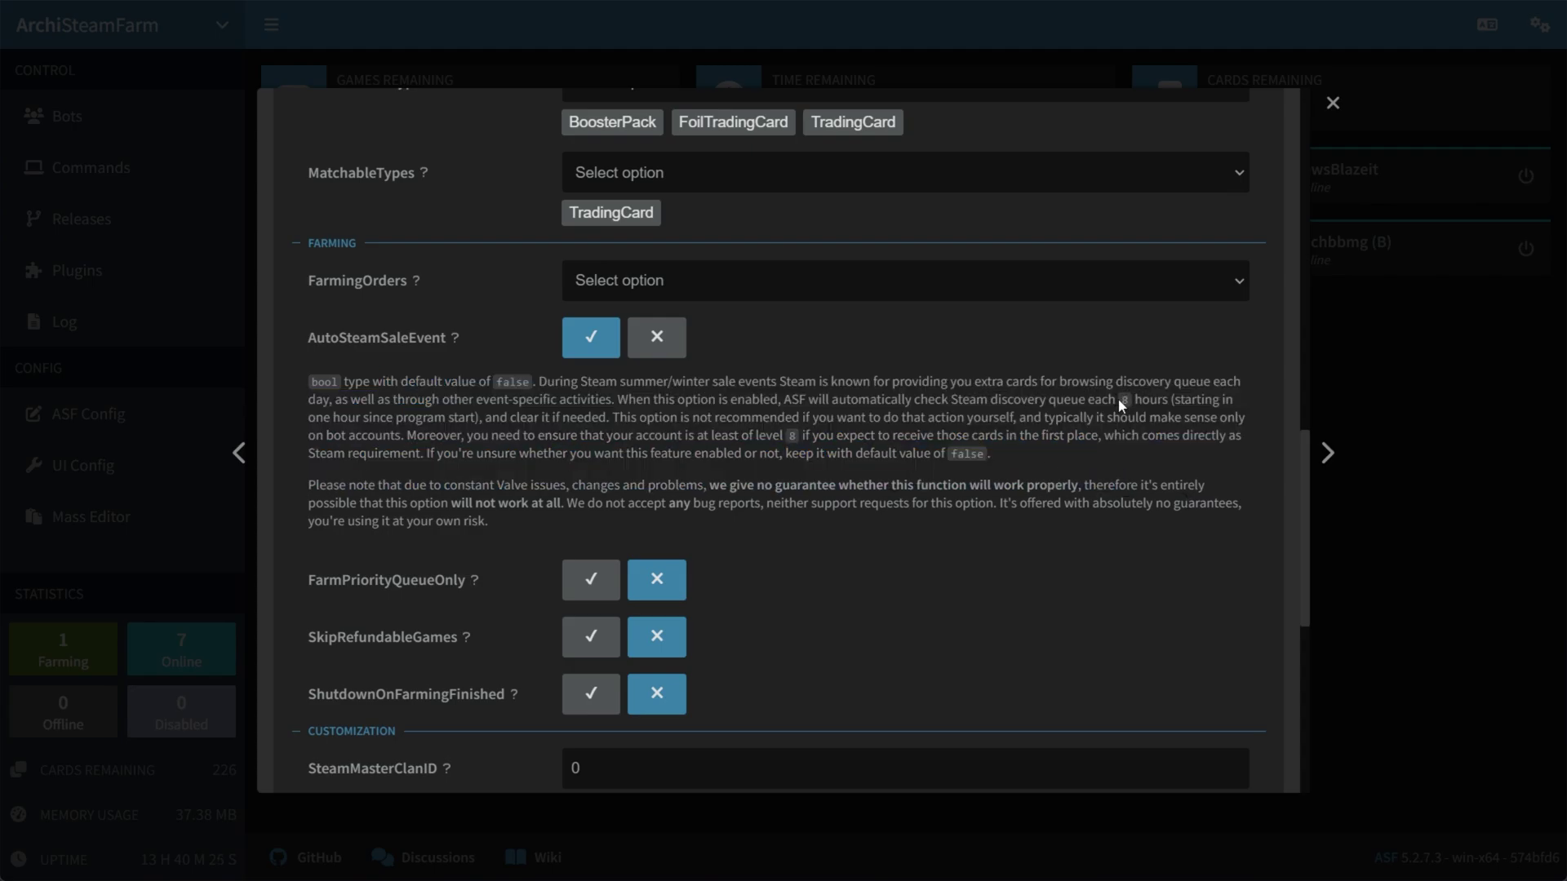
pyautogui.moveTo(1122, 400); pyautogui.dragTo(1169, 400)
pyautogui.click(1380, 353)
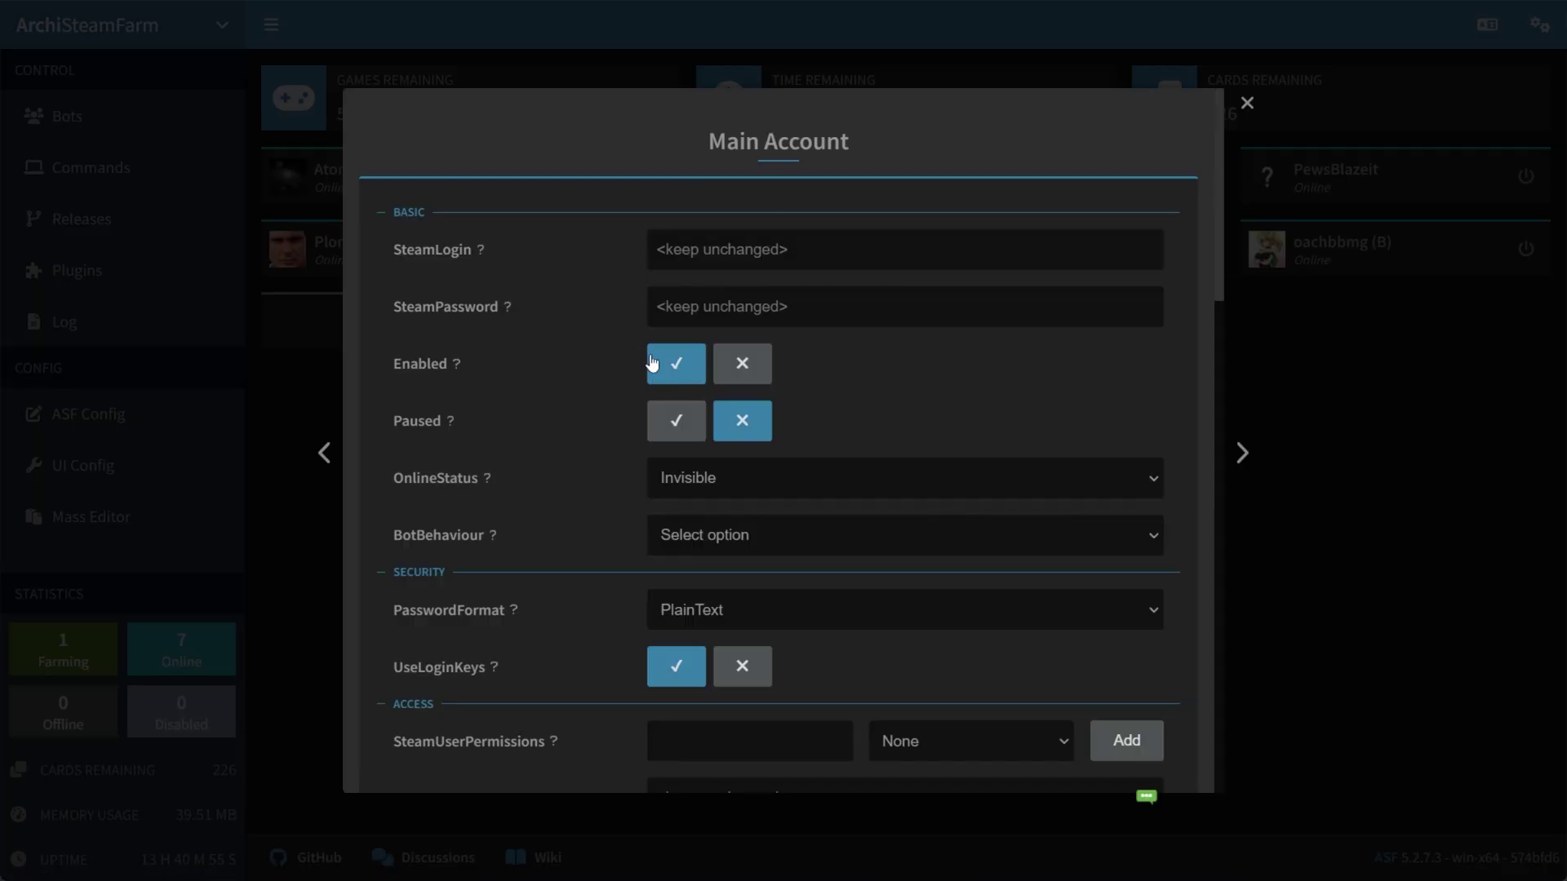
# Step: Close the Main Account configuration and run the command "loot asf" in ArchiSteamFarm's command console
pyautogui.moveTo(395, 364); pyautogui.dragTo(453, 363)
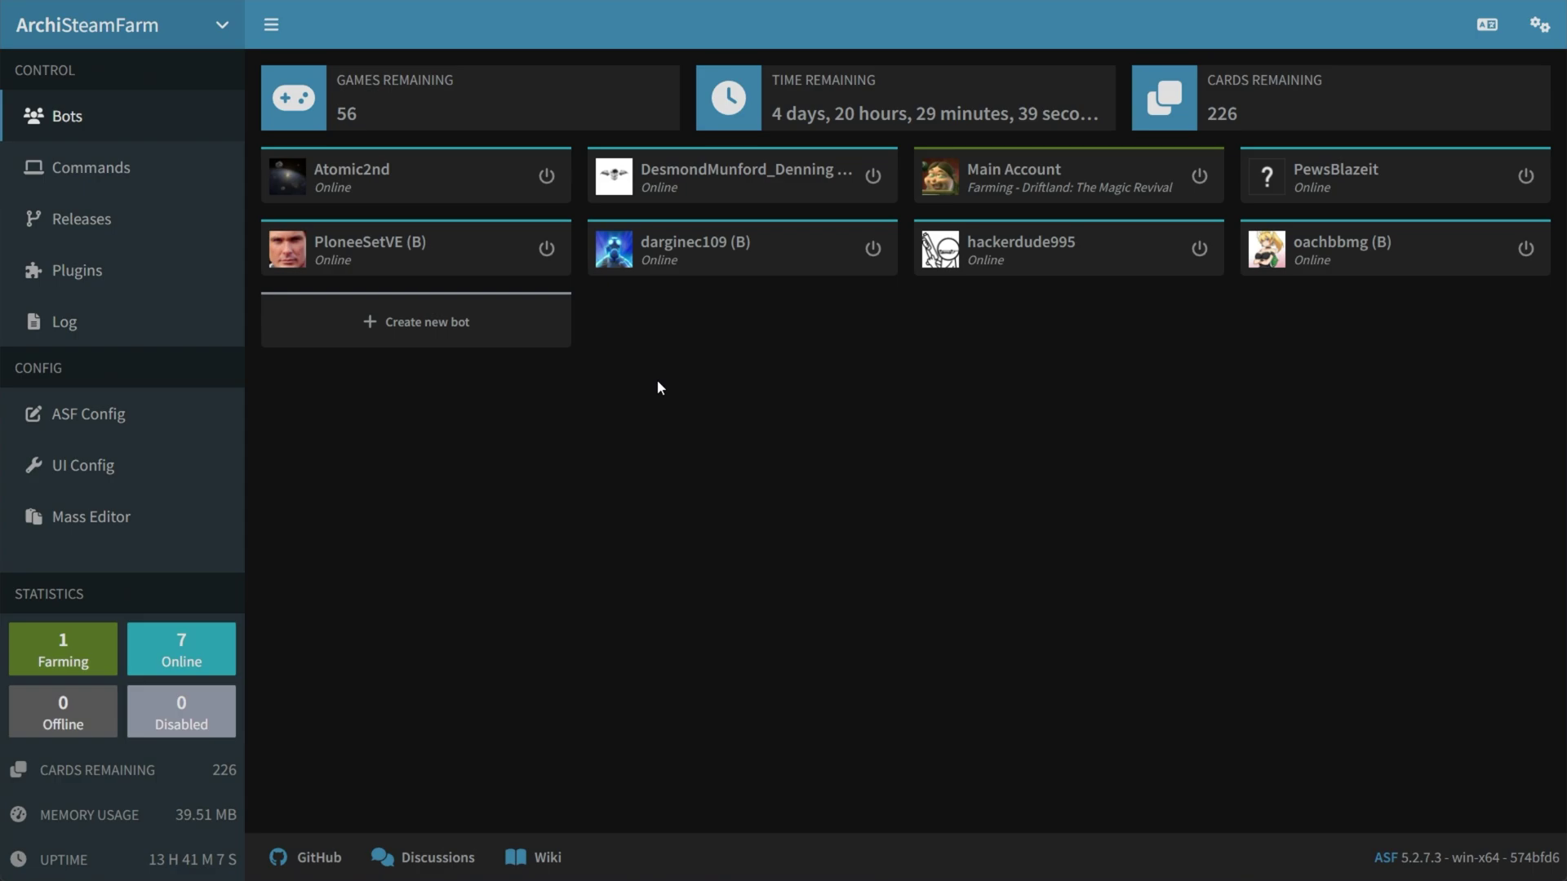
pyautogui.click(155, 171)
pyautogui.write('loot asf')
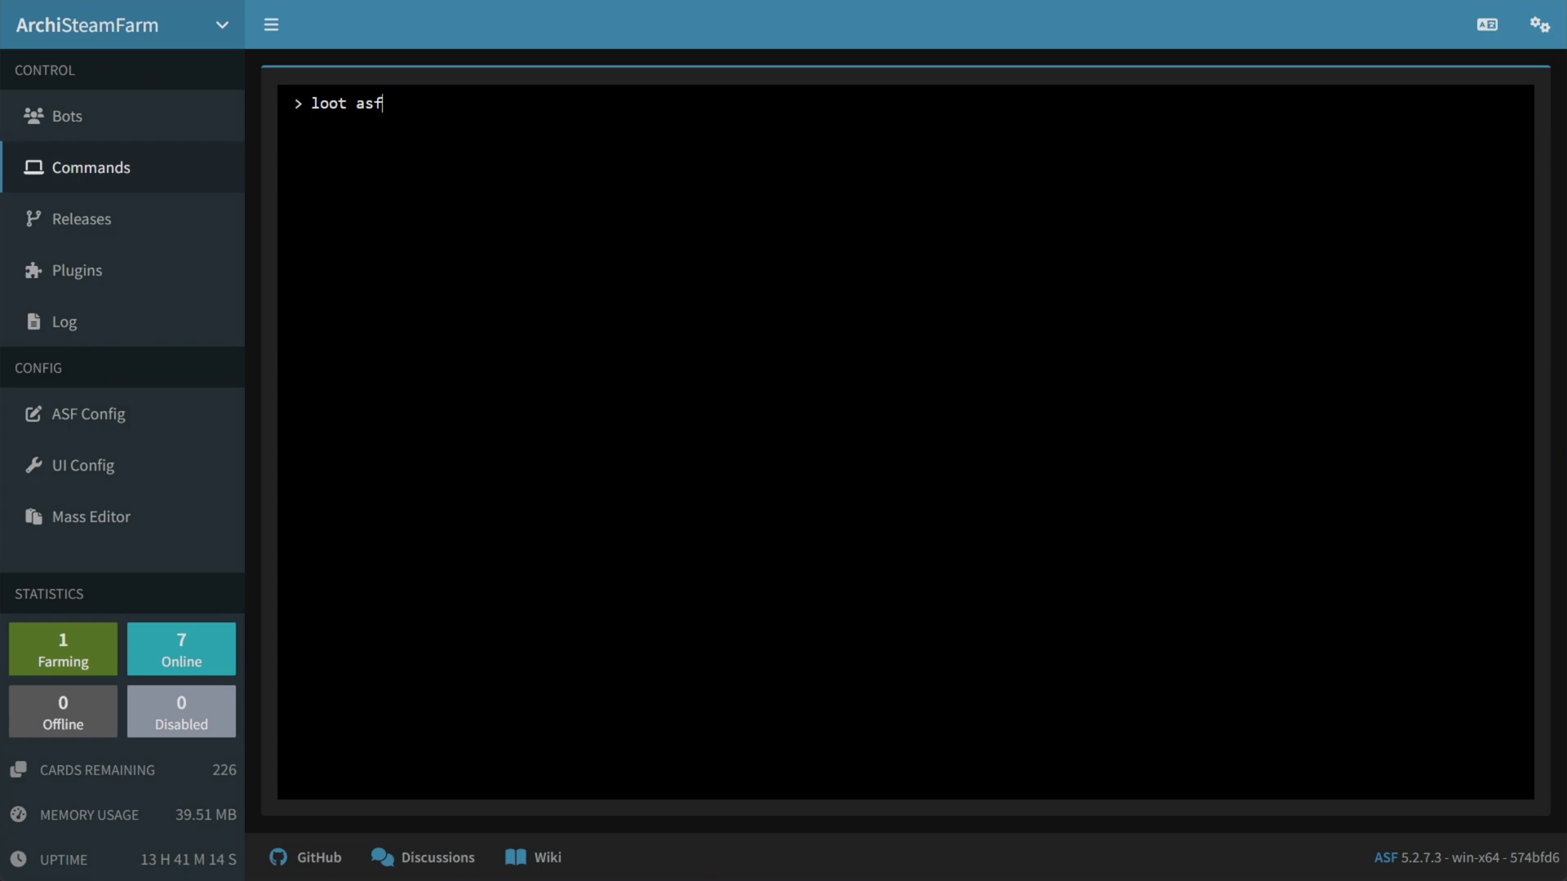
pyautogui.press('Return')
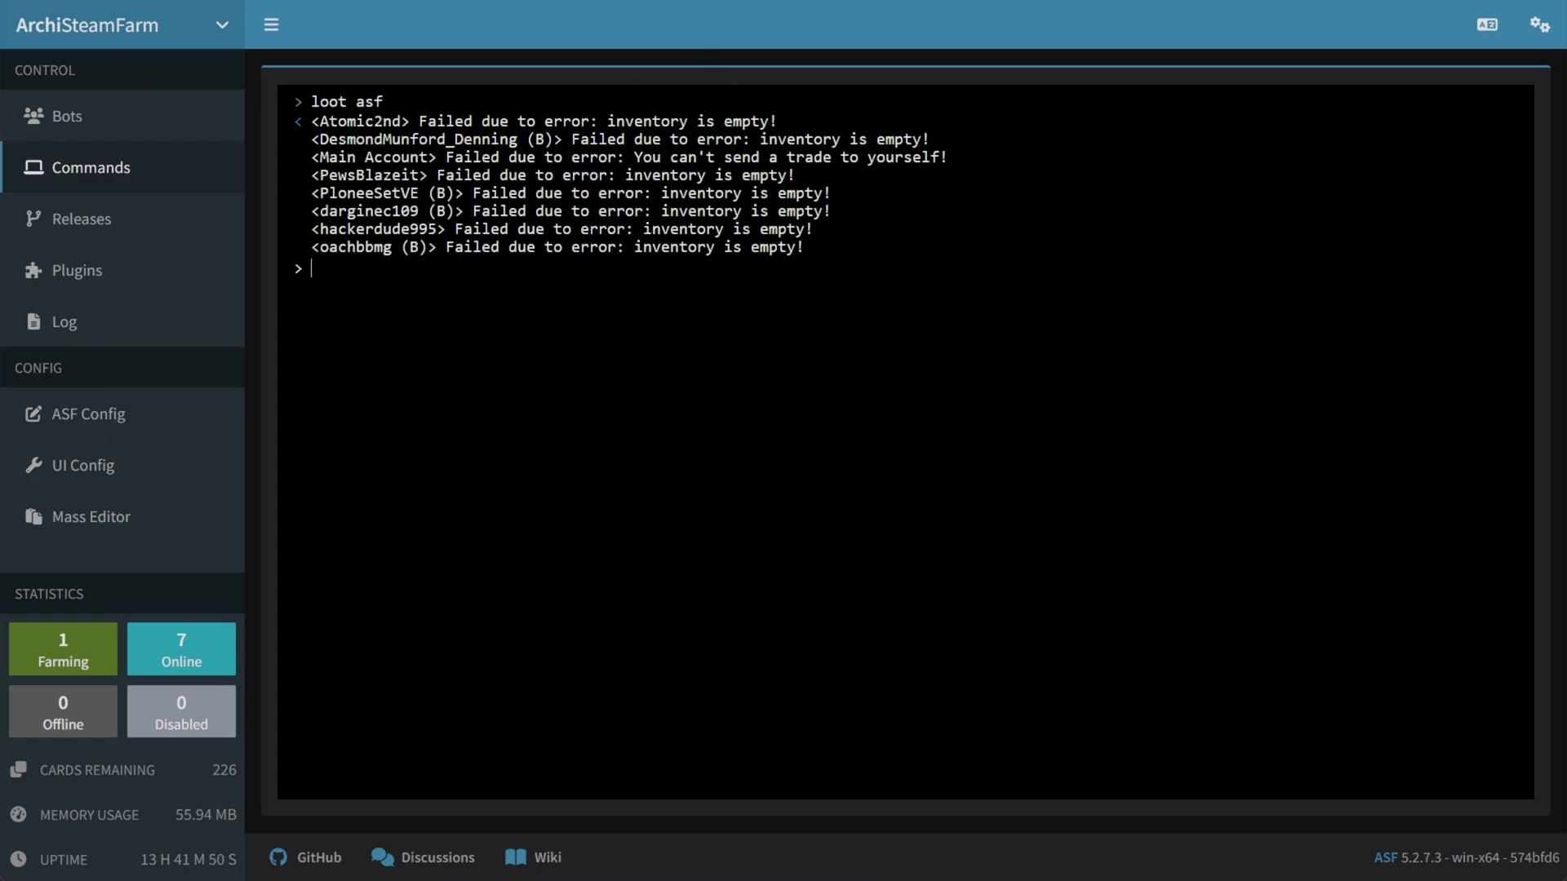
# Step: Review the loot command's results for each bot, and check the SteamOwnerID setting in the global ASF configuration
pyautogui.moveTo(806, 247); pyautogui.dragTo(494, 157)
pyautogui.click(638, 193)
pyautogui.moveTo(924, 152); pyautogui.dragTo(320, 157)
pyautogui.click(666, 141)
pyautogui.click(141, 412)
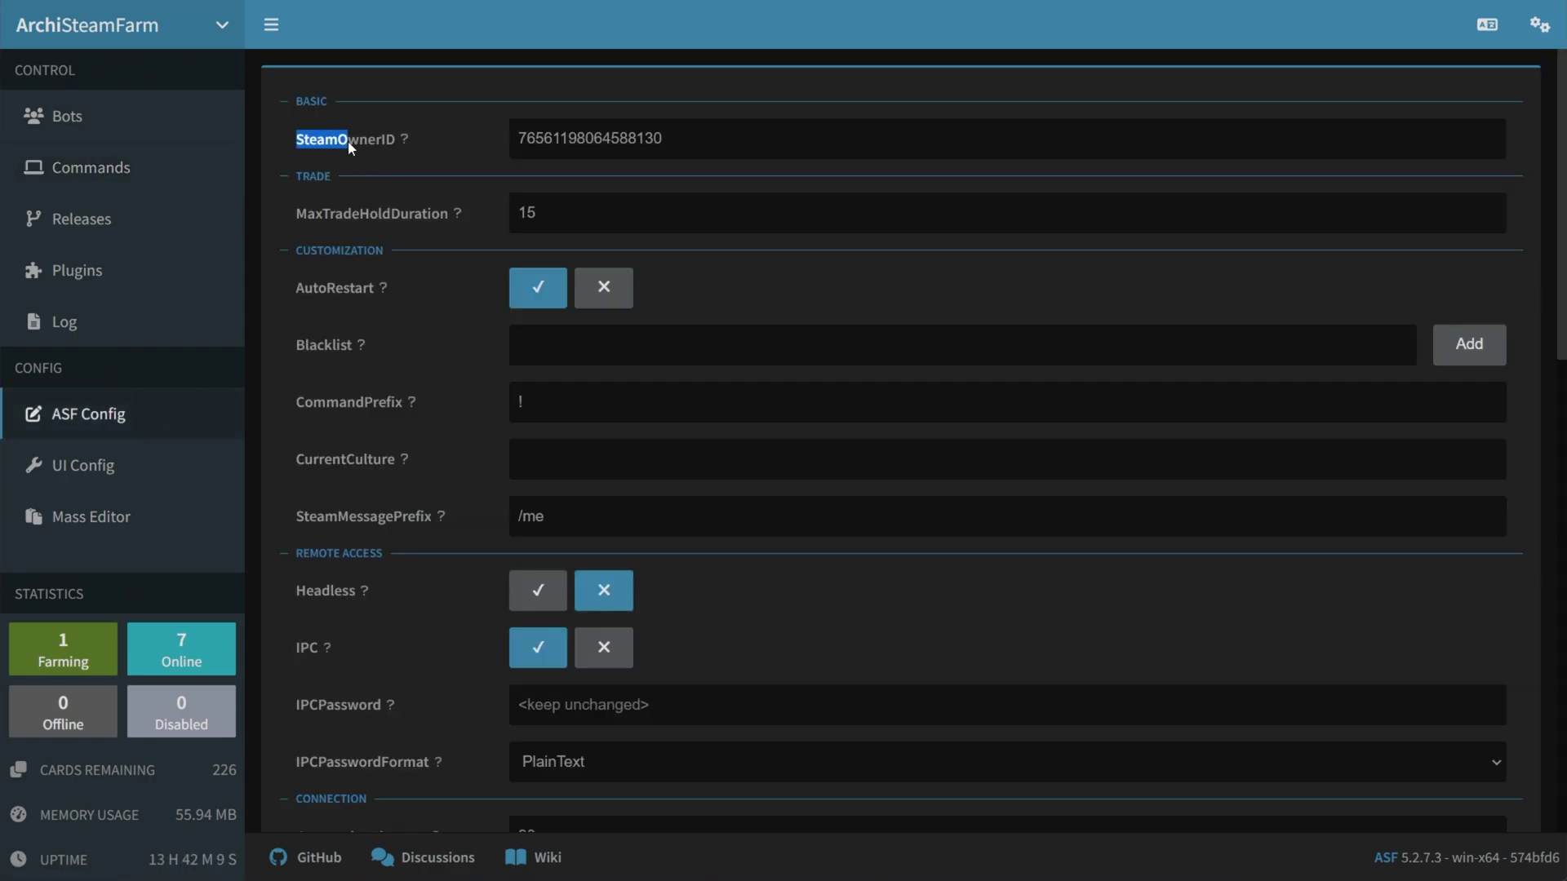
pyautogui.doubleClick(738, 145)
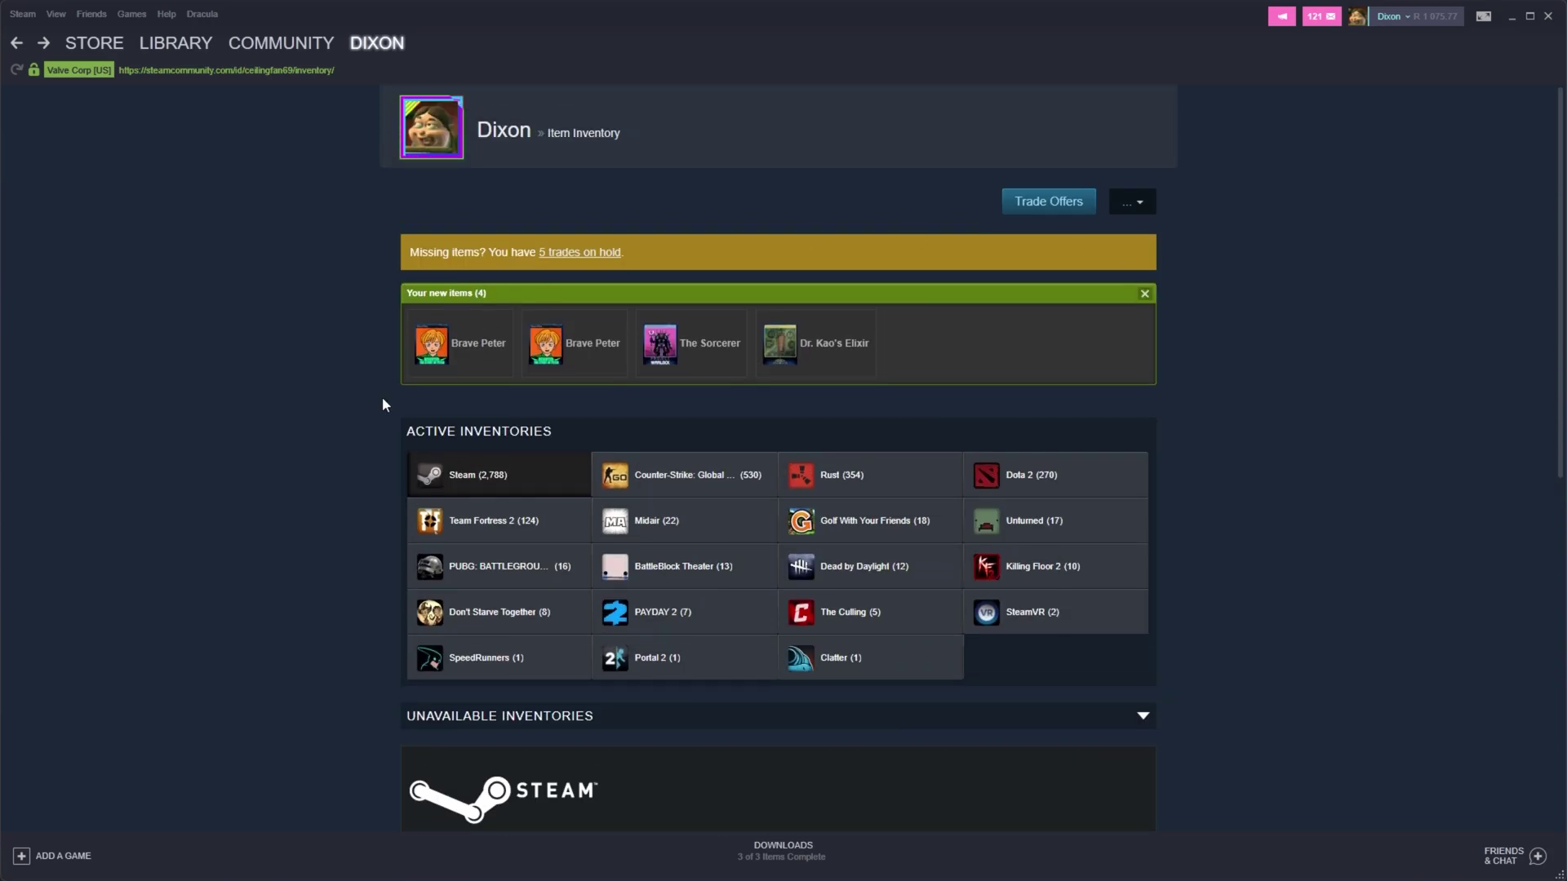
# Step: Switch to Steam to view the inventory's incoming trade offers, and return to the game library
pyautogui.click(1043, 213)
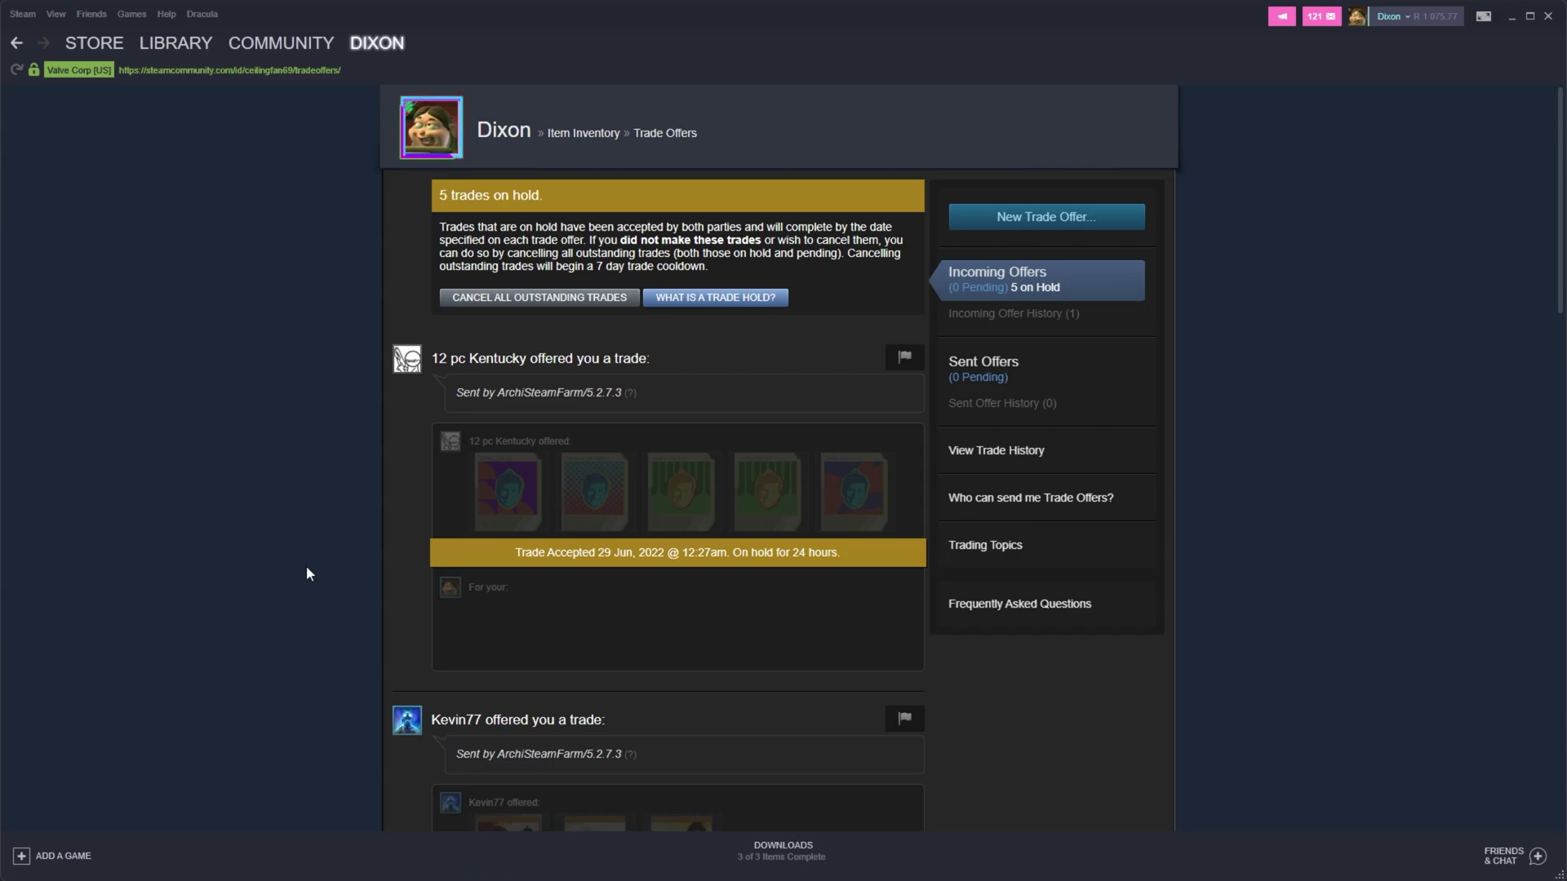
pyautogui.click(176, 42)
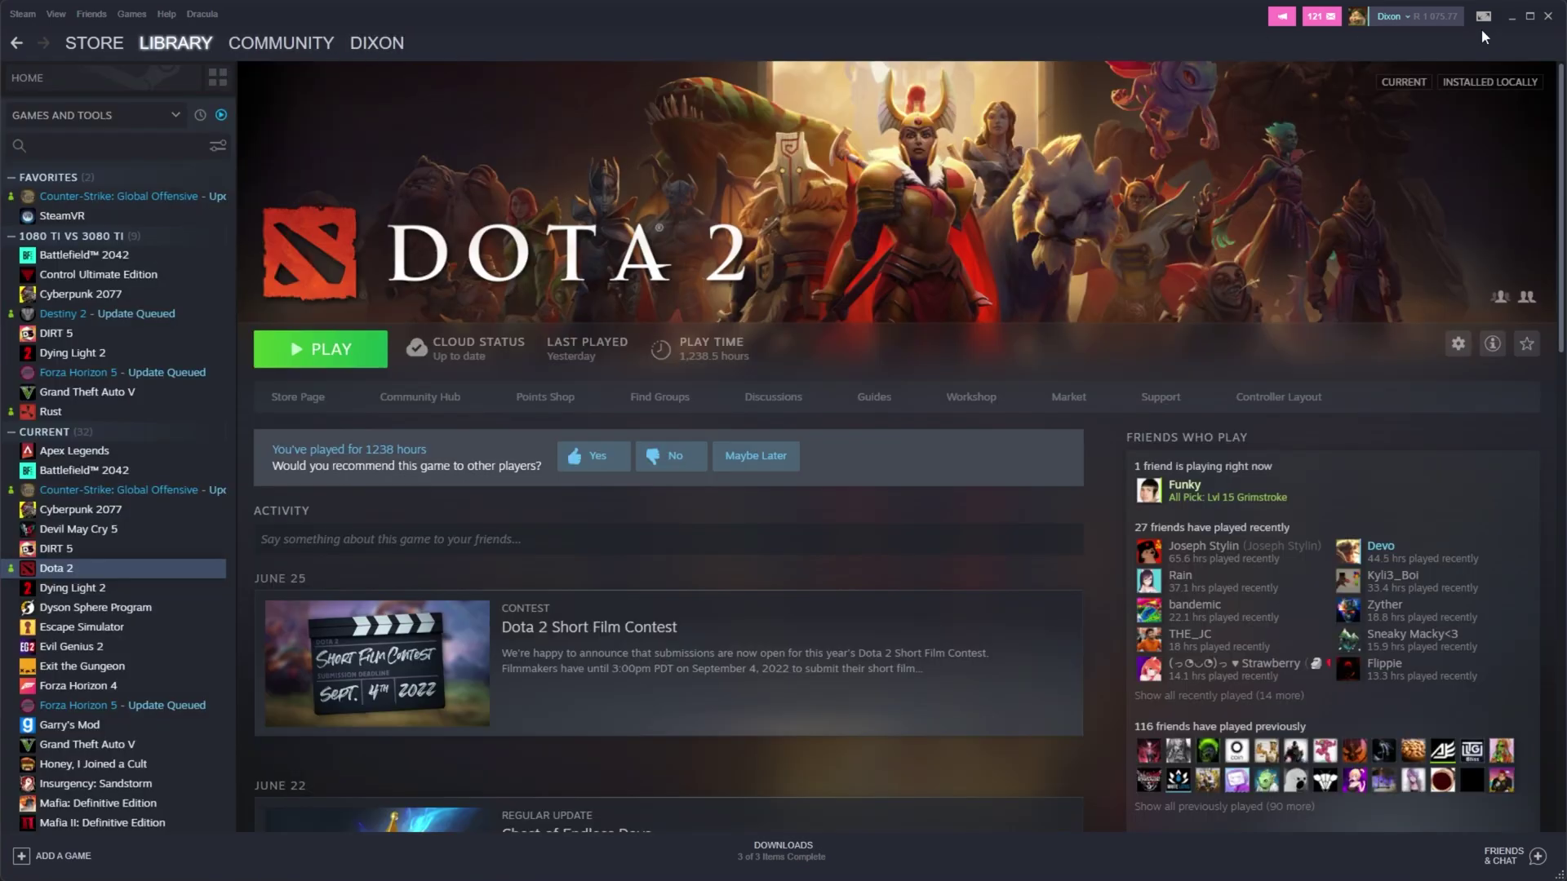